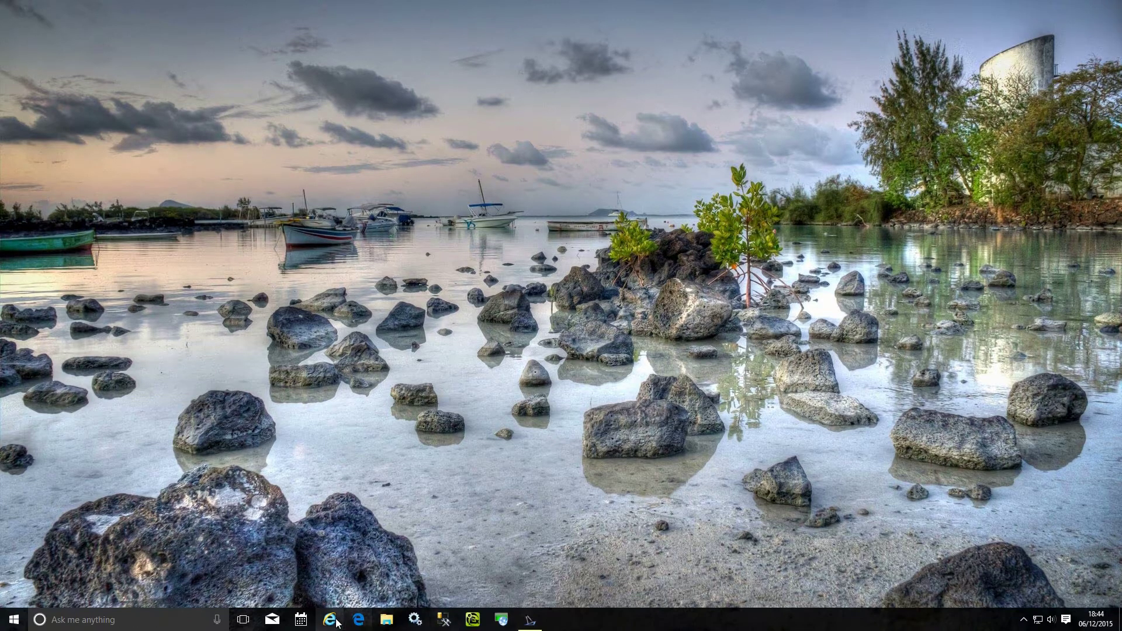
Step: Launch Edge and load localhost/Anyglass/Projects/KPIWorX/default.kpix from the 'local' autocomplete
{"action": "left_click", "coordinate": [358, 625]}
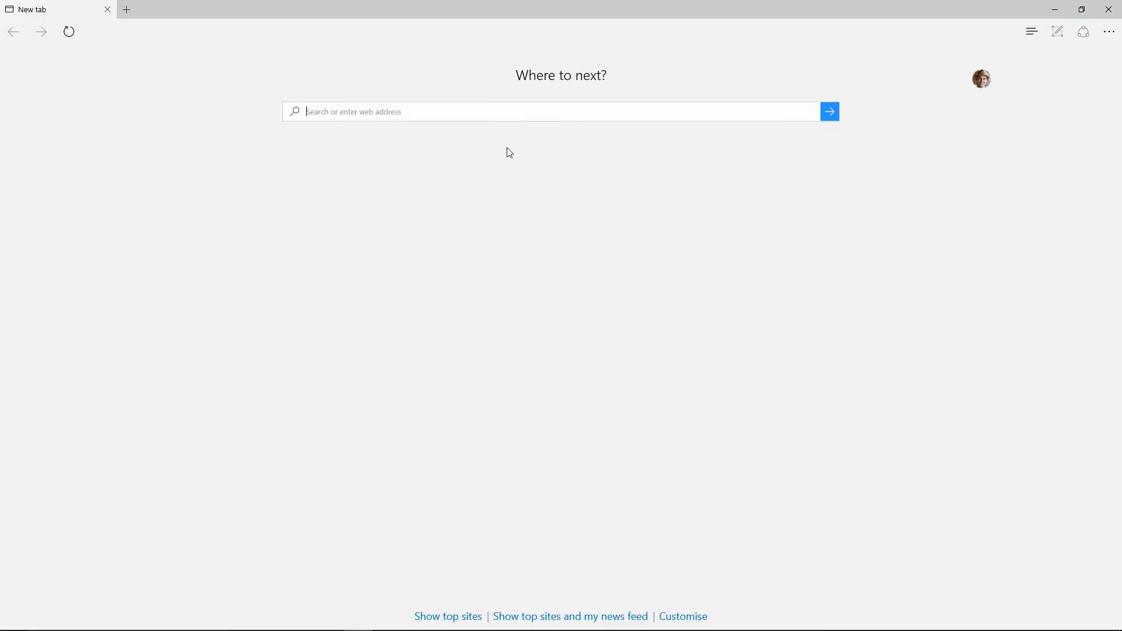
{"action": "left_click", "coordinate": [514, 38]}
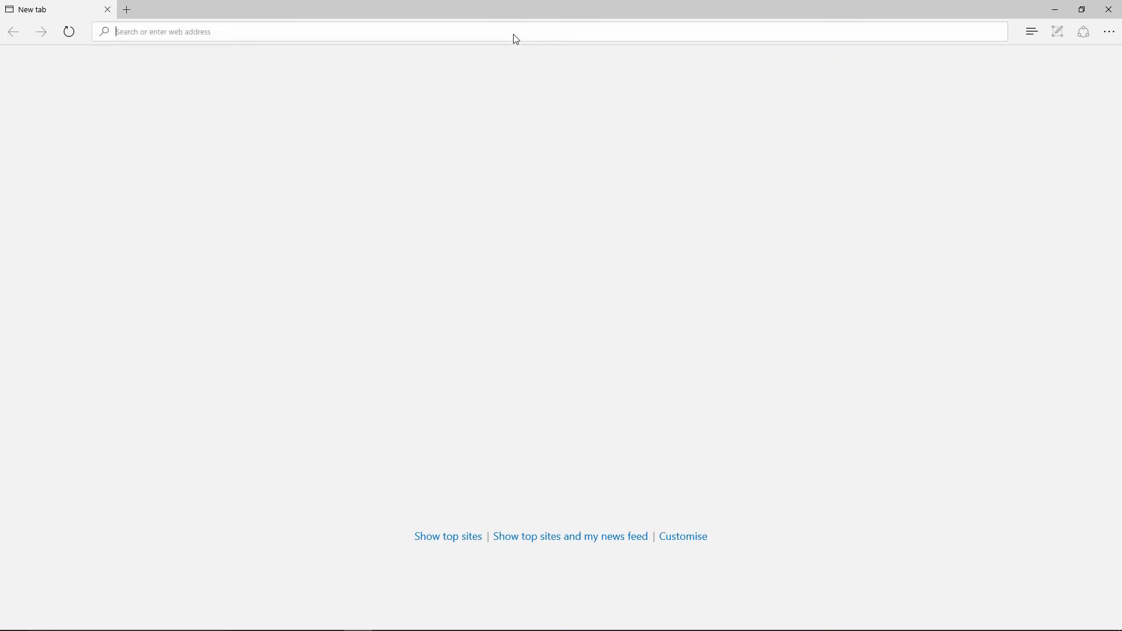
{"action": "type", "text": "localhost/Anyglass/Projects/KPIWorX/default.kpix"}
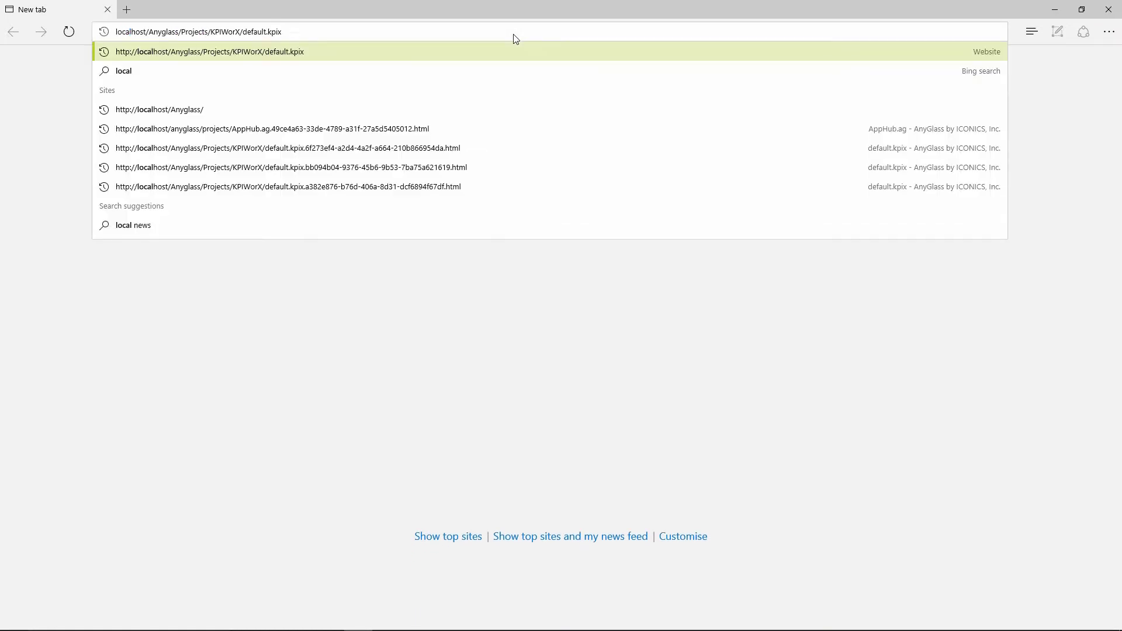
{"action": "key", "text": "Return"}
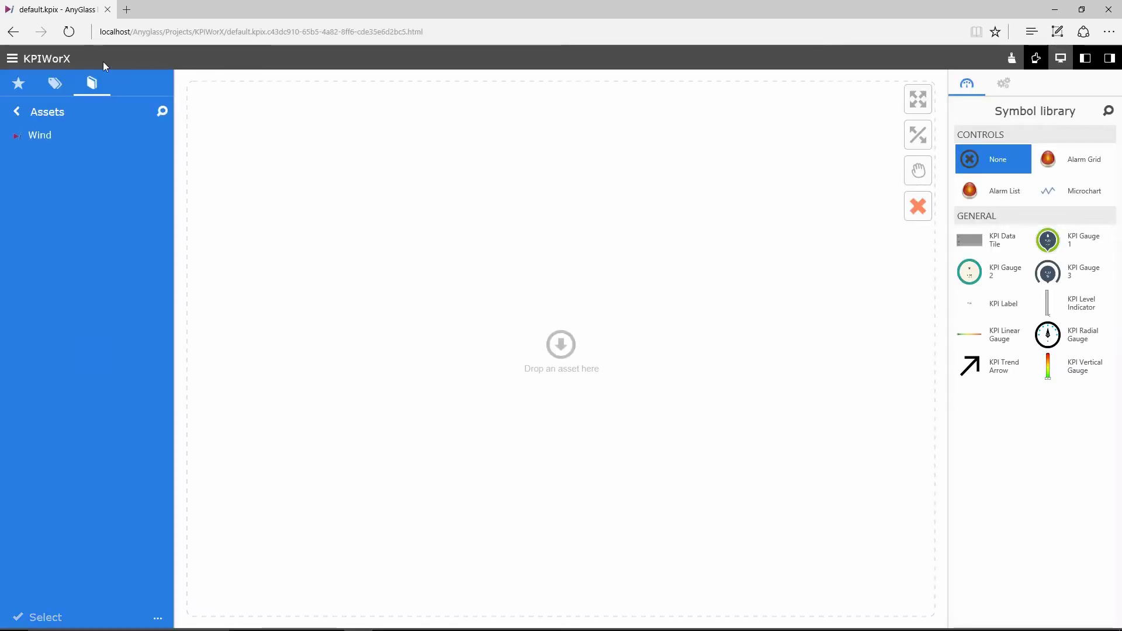
Step: Turn on the Wind Farm symbol category, adding FarmSummary, FarmWeather and TurbineStatus symbols to the library
{"action": "left_click", "coordinate": [1037, 59]}
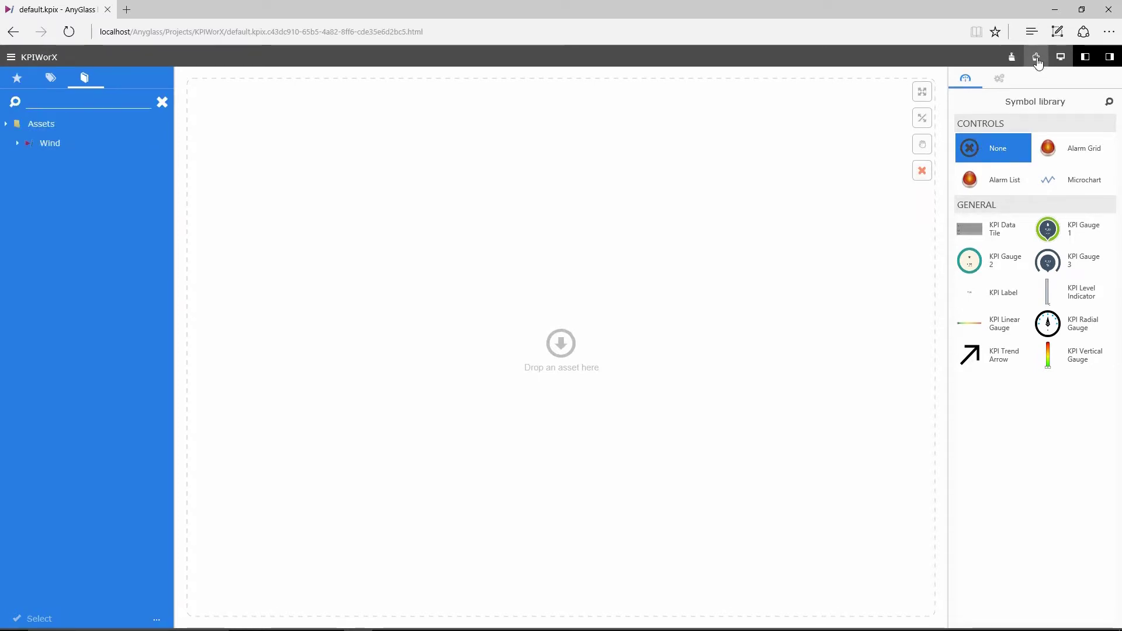
{"action": "left_click", "coordinate": [1036, 60]}
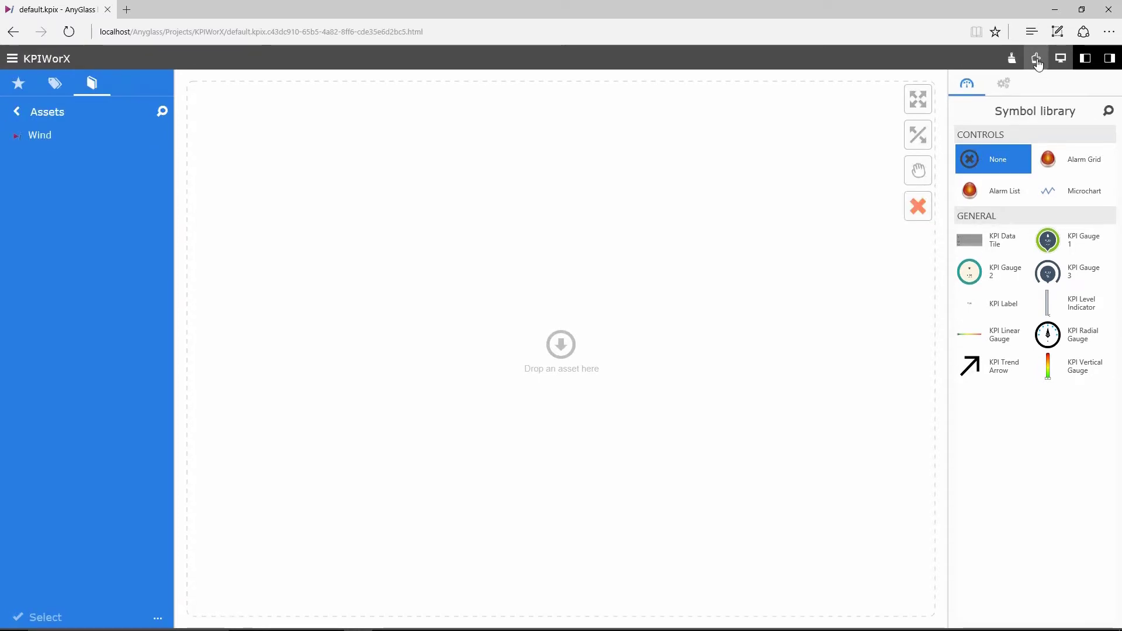
{"action": "left_click", "coordinate": [12, 59]}
{"action": "left_click", "coordinate": [44, 195]}
{"action": "left_click", "coordinate": [102, 206]}
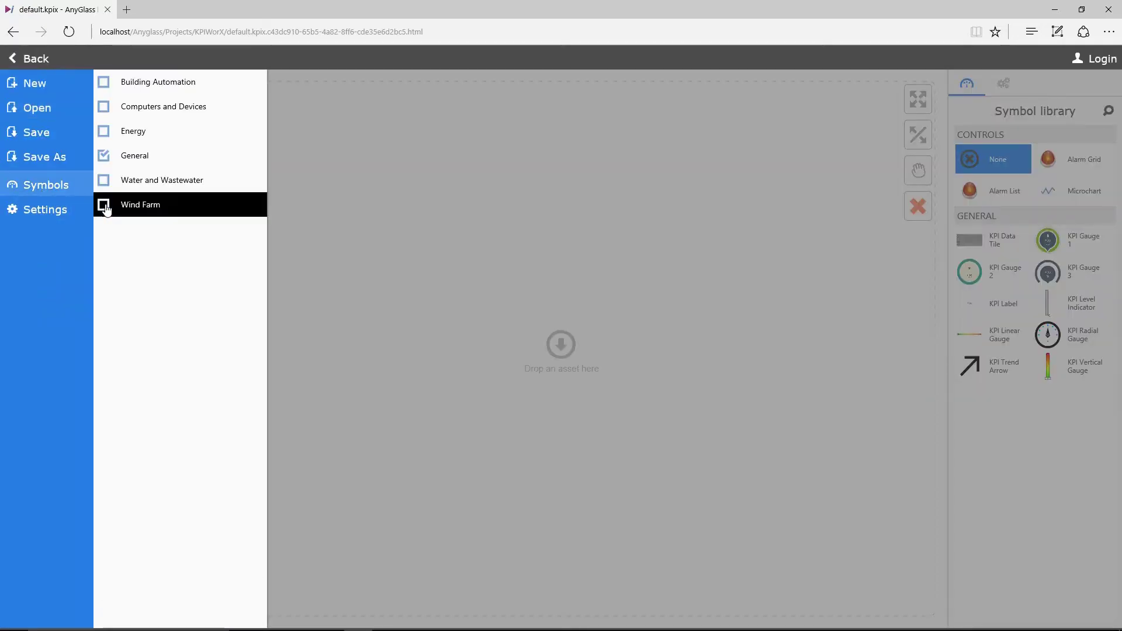
{"action": "left_click", "coordinate": [32, 60]}
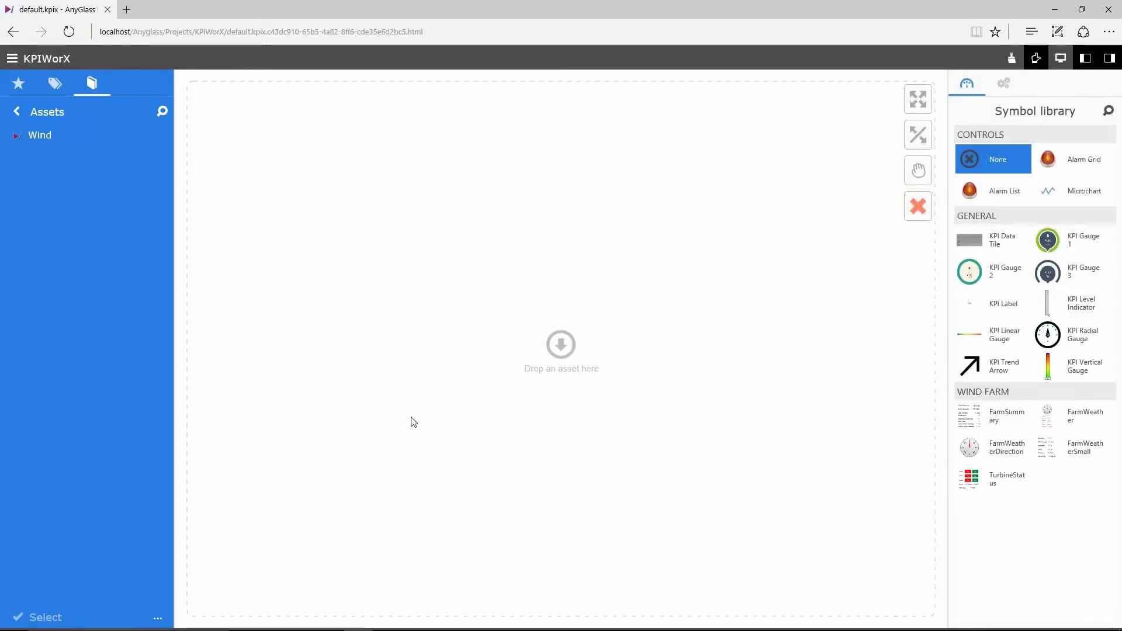
Step: Drag TotalCurrentGeneration from the Wind asset onto the canvas and display it as KPI Gauge 3
{"action": "left_click", "coordinate": [34, 139]}
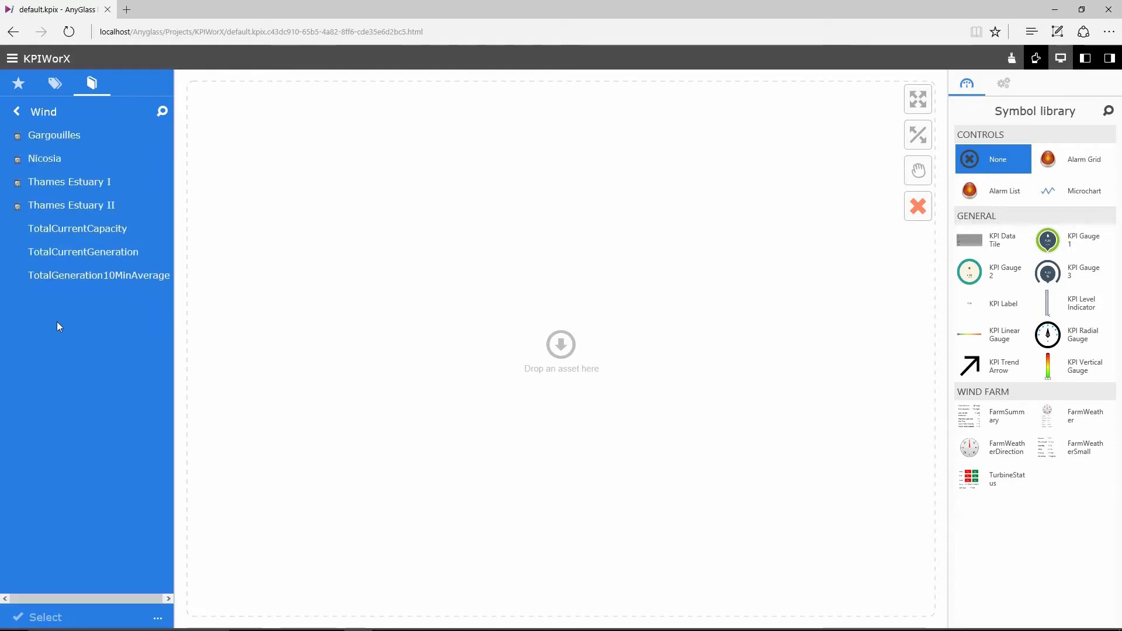
{"action": "left_click_drag", "start_coordinate": [72, 257], "coordinate": [462, 350]}
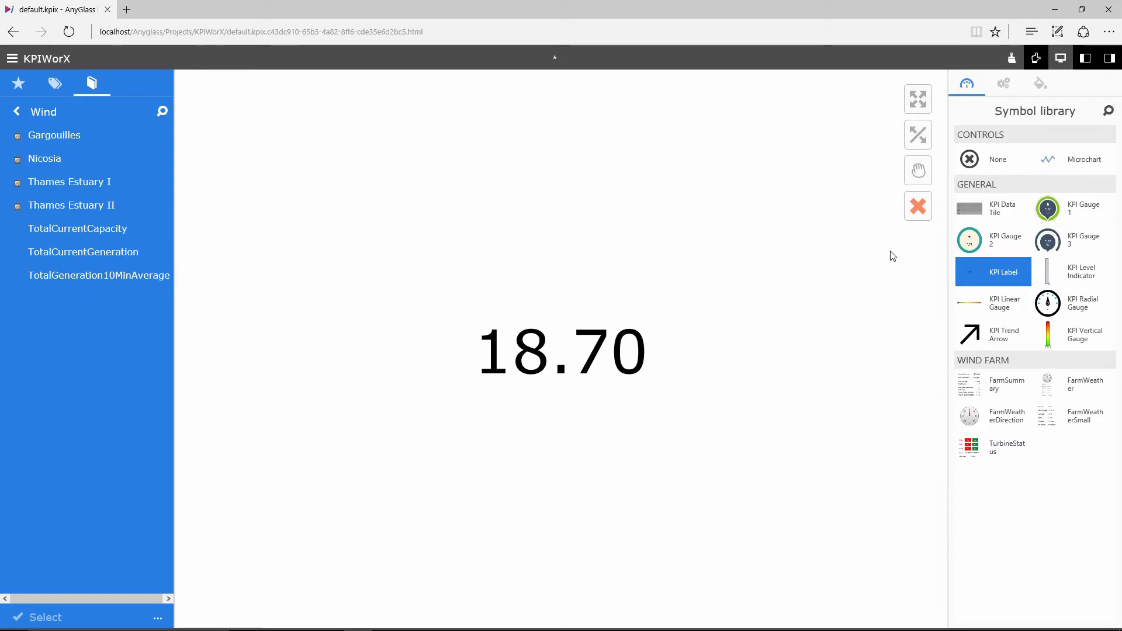
{"action": "left_click", "coordinate": [1071, 245]}
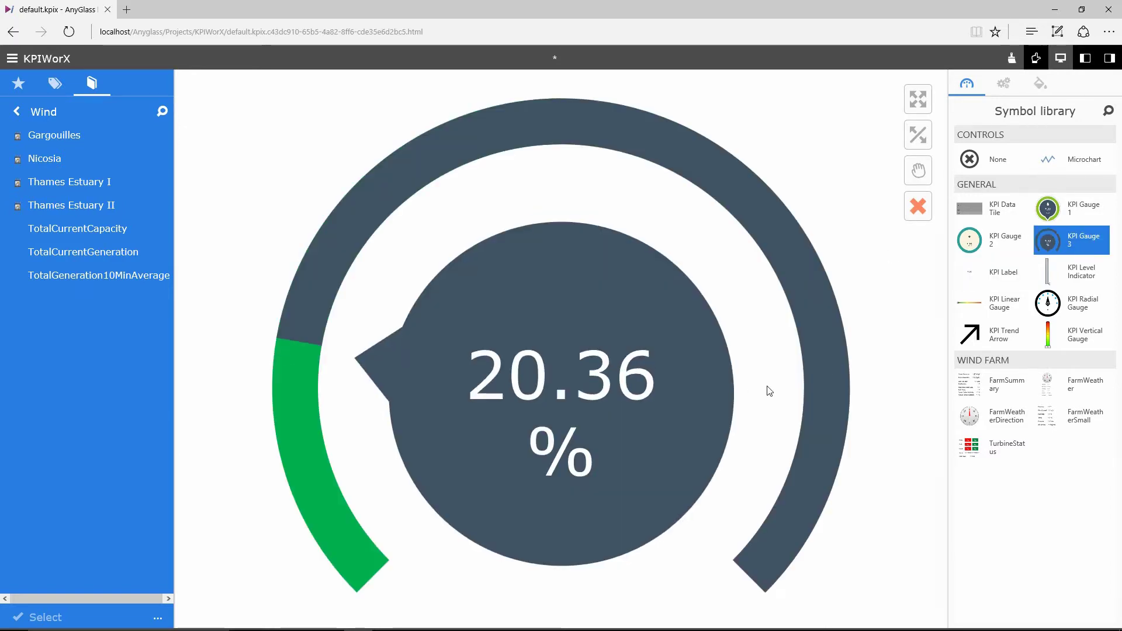
{"action": "left_click", "coordinate": [996, 88]}
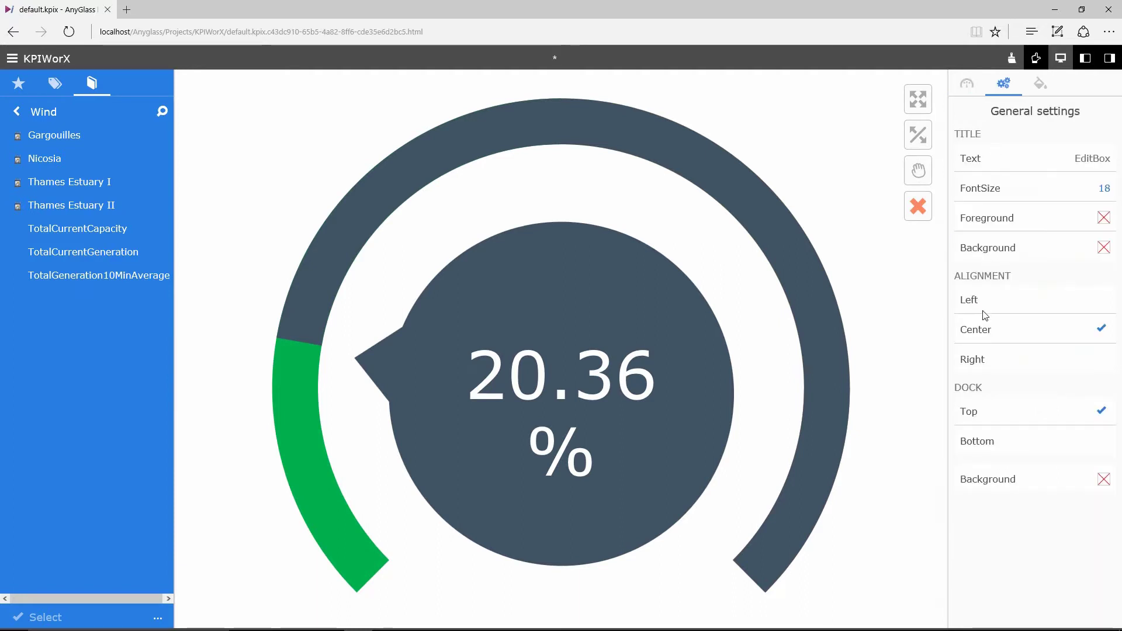
Step: Title the gauge 'Total Current Generation' with font size 32
{"action": "left_click", "coordinate": [1062, 160]}
{"action": "type", "text": "Total Current"}
{"action": "type", "text": " Generation"}
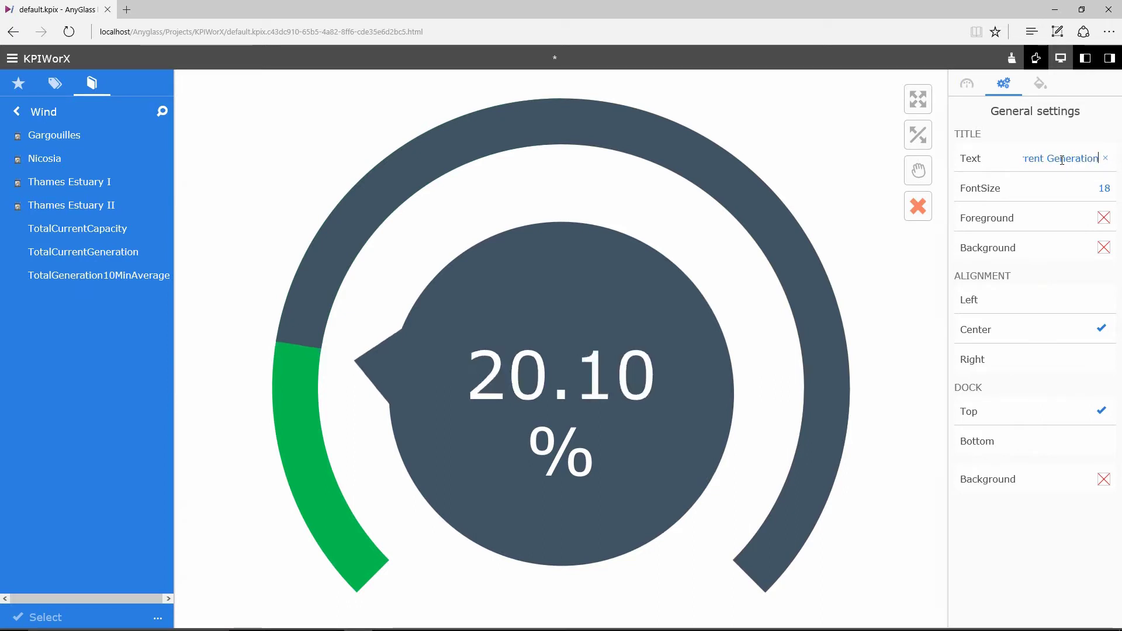
{"action": "left_click", "coordinate": [1096, 188]}
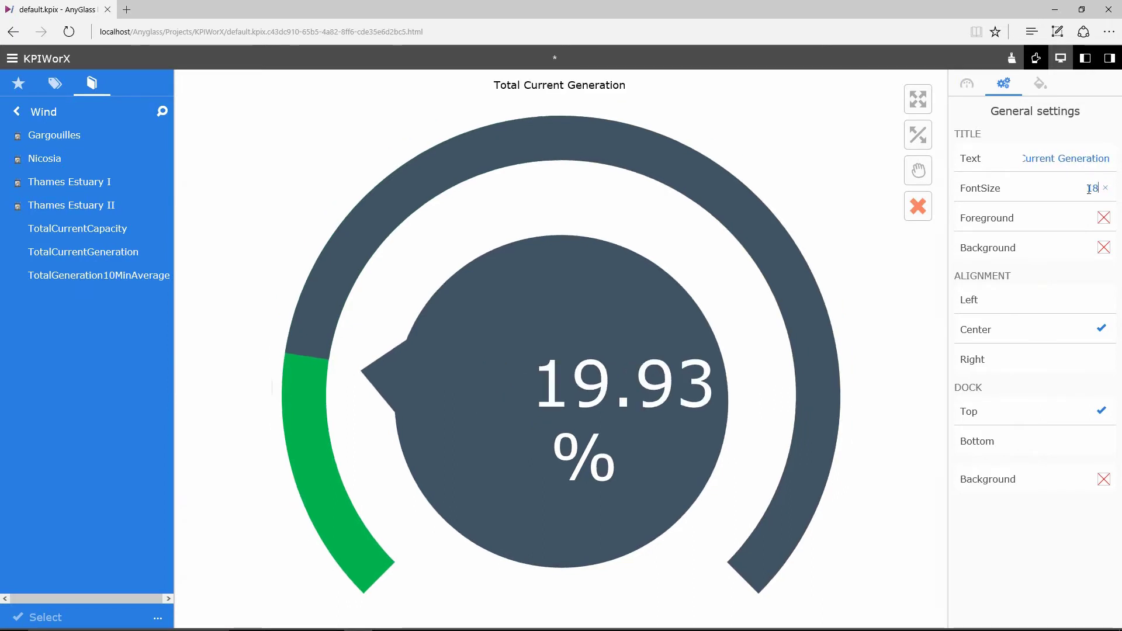
{"action": "double_click", "coordinate": [1092, 187]}
{"action": "type", "text": "32"}
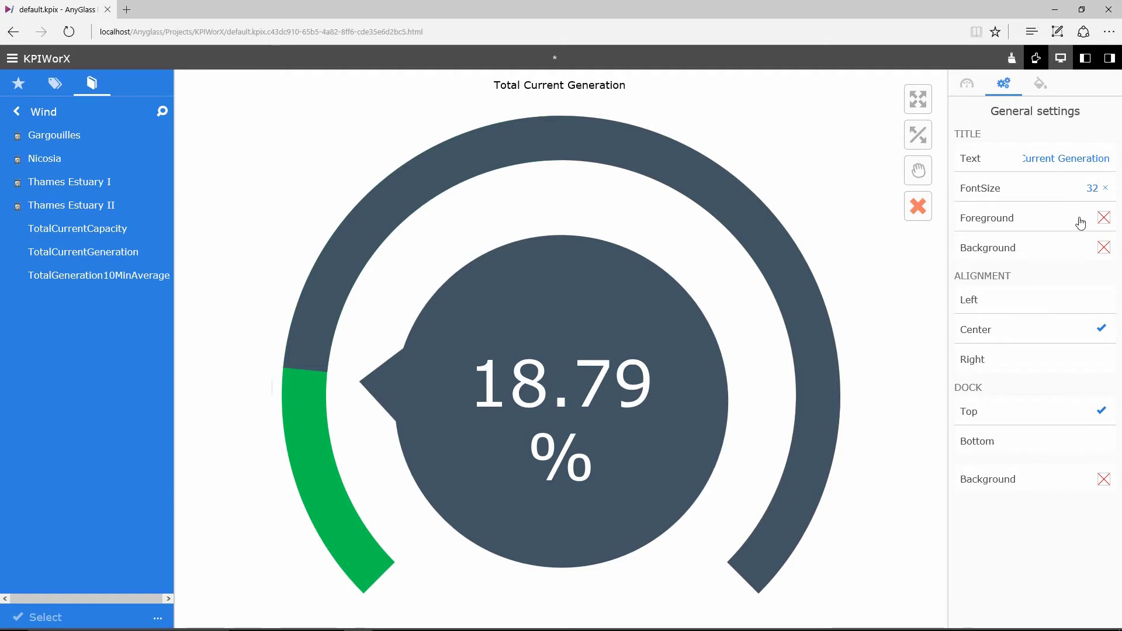
Step: Set the gauge to 2 decimal places, units MW, and back colour #738CA4
{"action": "left_click", "coordinate": [1043, 89]}
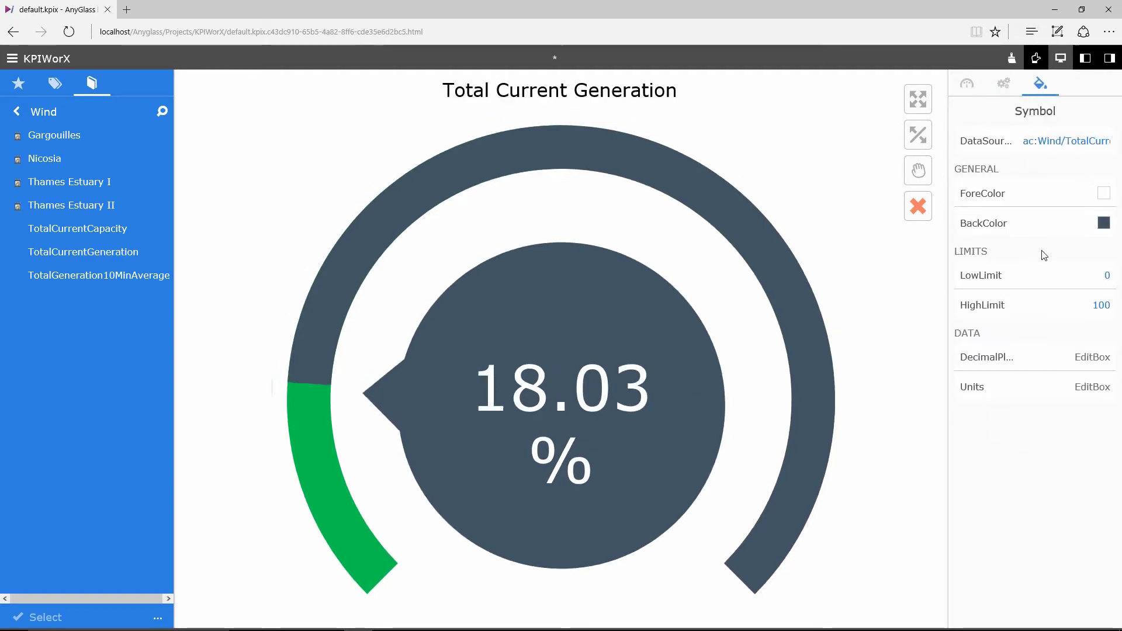
{"action": "type", "text": "2"}
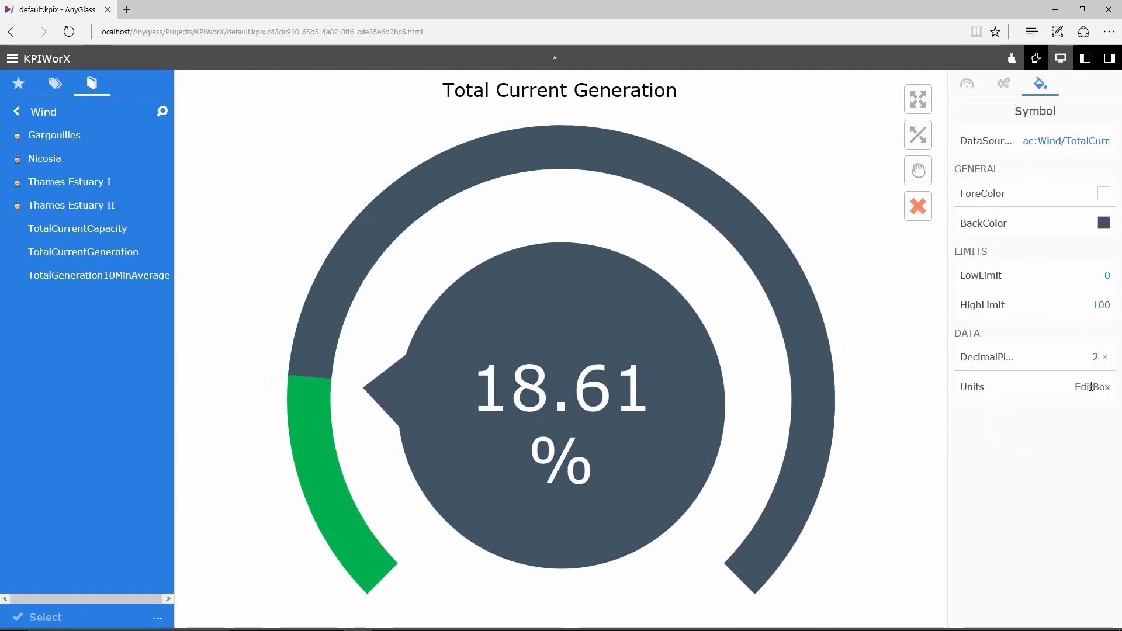
{"action": "left_click", "coordinate": [1092, 387]}
{"action": "type", "text": "MW"}
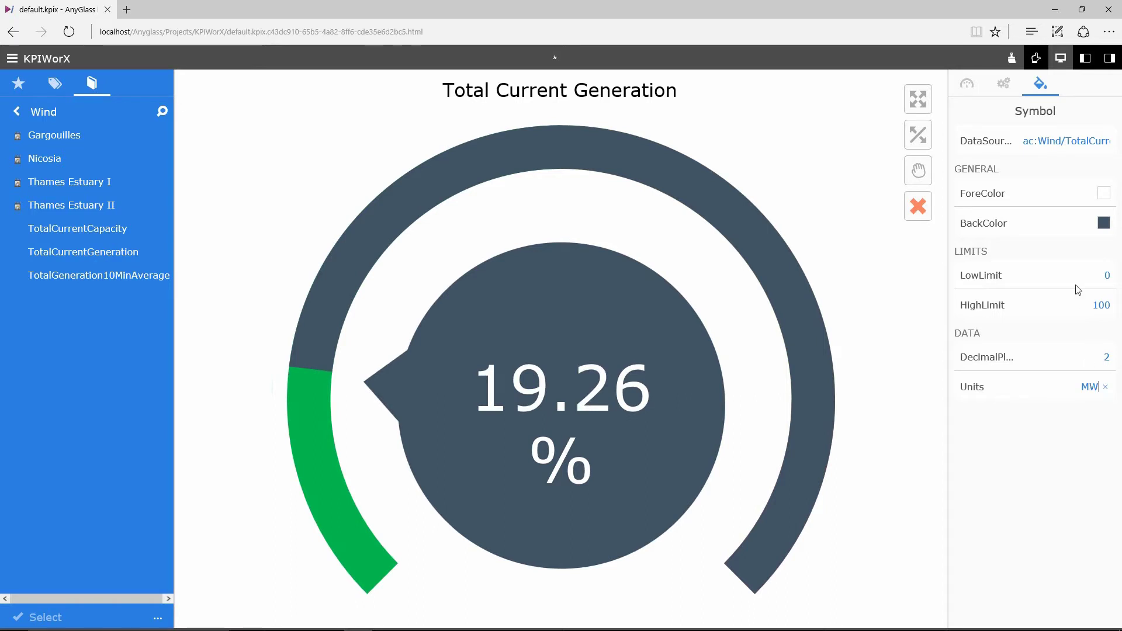
{"action": "left_click", "coordinate": [1103, 223]}
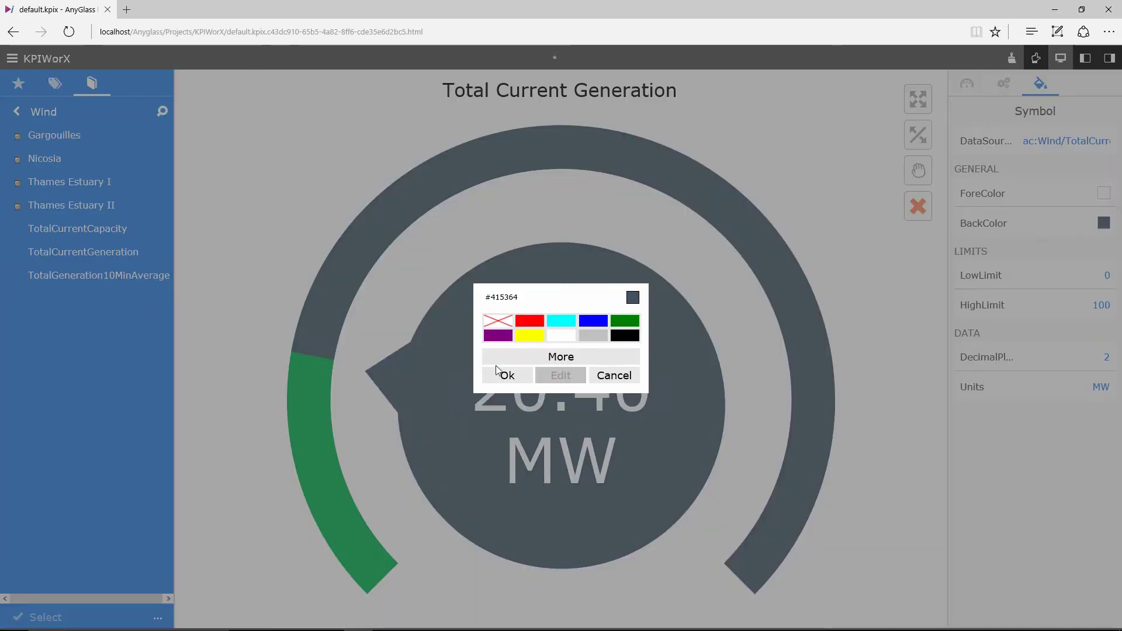
{"action": "left_click", "coordinate": [517, 358]}
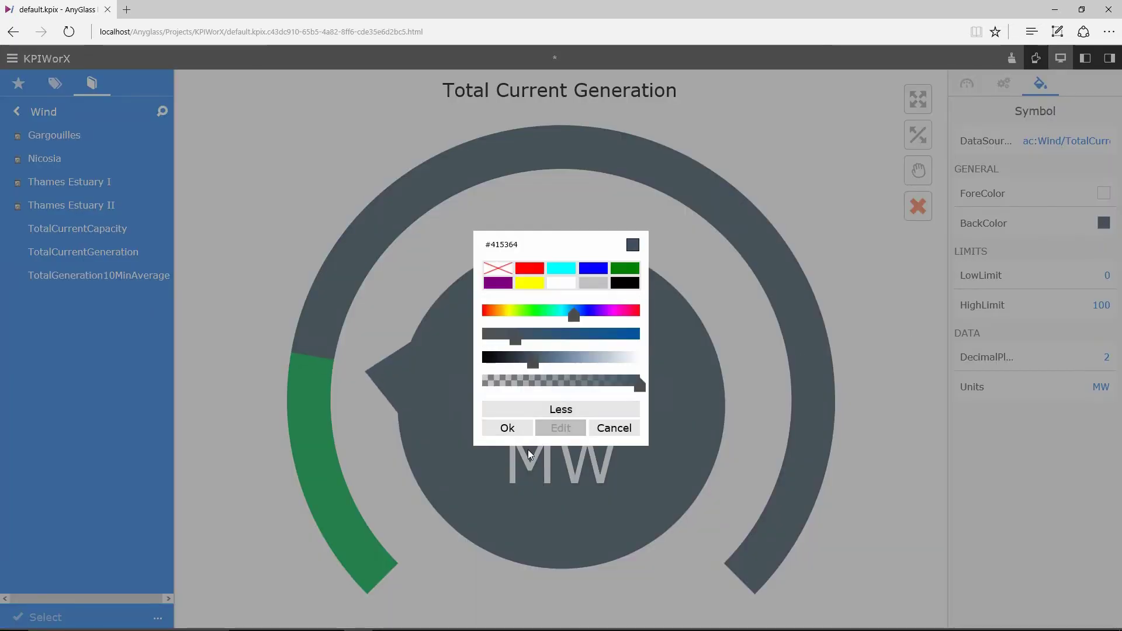
{"action": "left_click_drag", "start_coordinate": [544, 363], "coordinate": [568, 363]}
{"action": "left_click", "coordinate": [507, 428]}
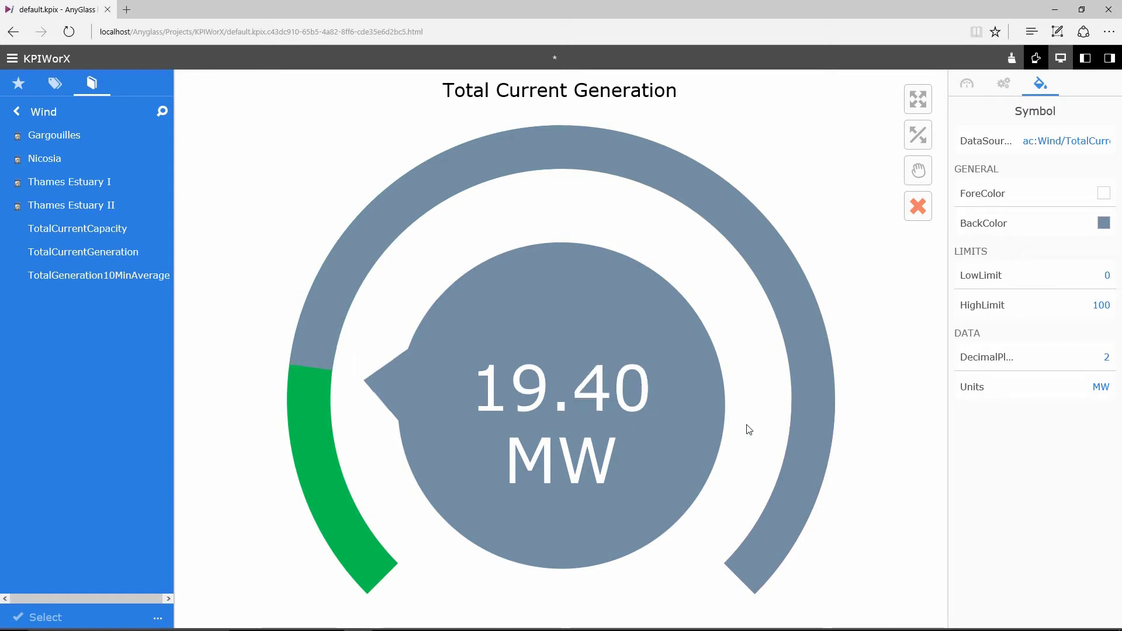
{"action": "left_click", "coordinate": [920, 135]}
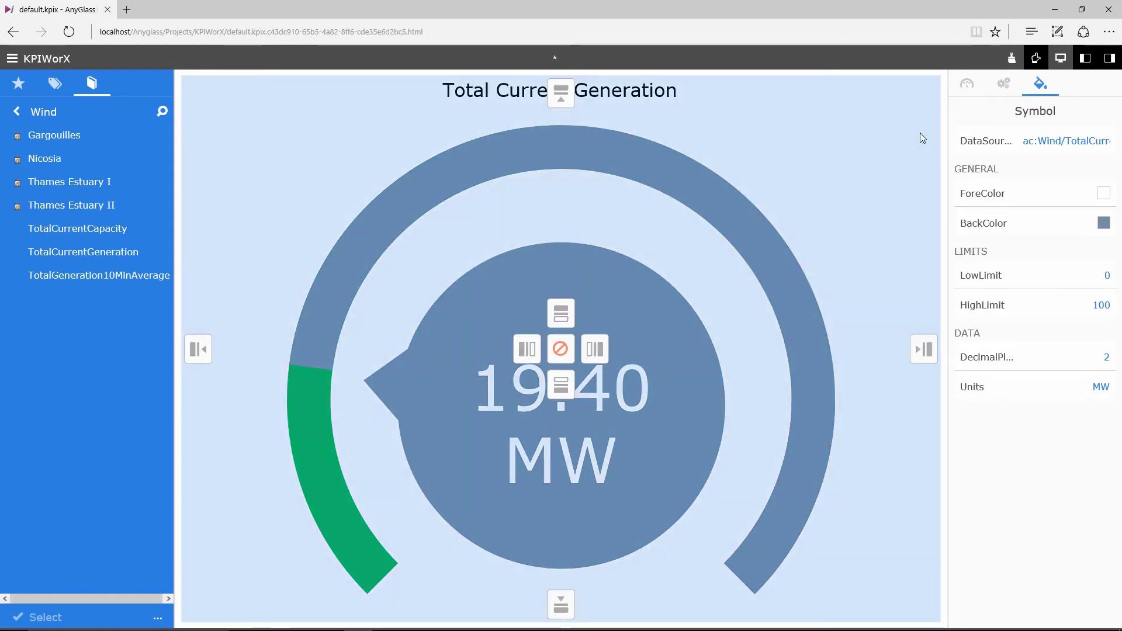
Step: Split the canvas with a left pane showing TotalCurrentCapacity as a KPI Gauge 1
{"action": "left_click", "coordinate": [517, 349]}
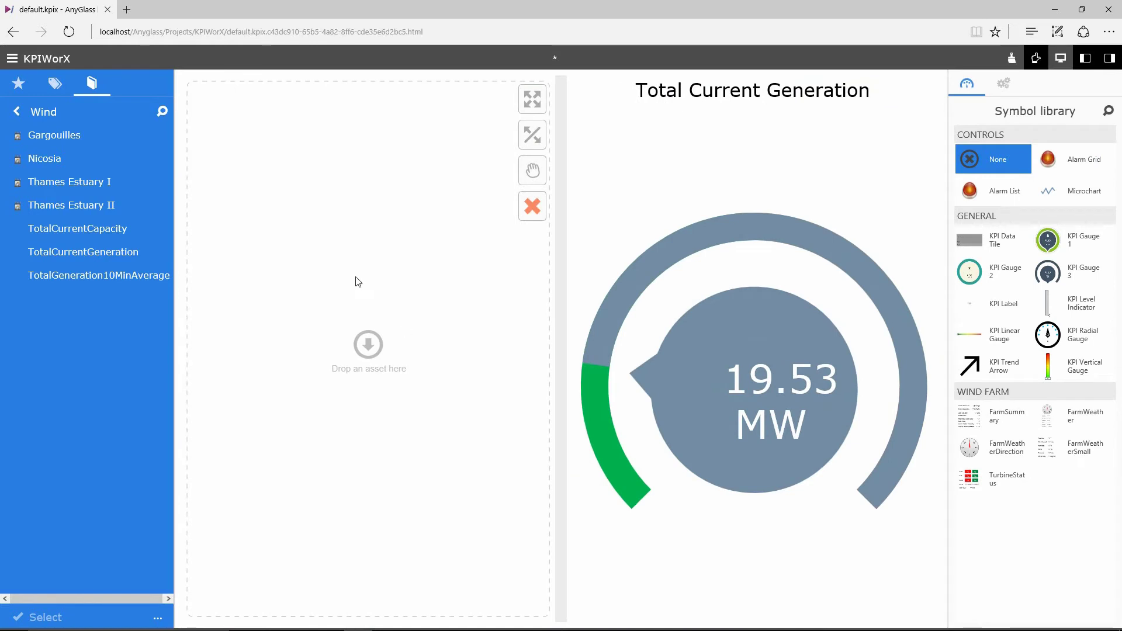
{"action": "left_click_drag", "start_coordinate": [86, 228], "coordinate": [356, 292]}
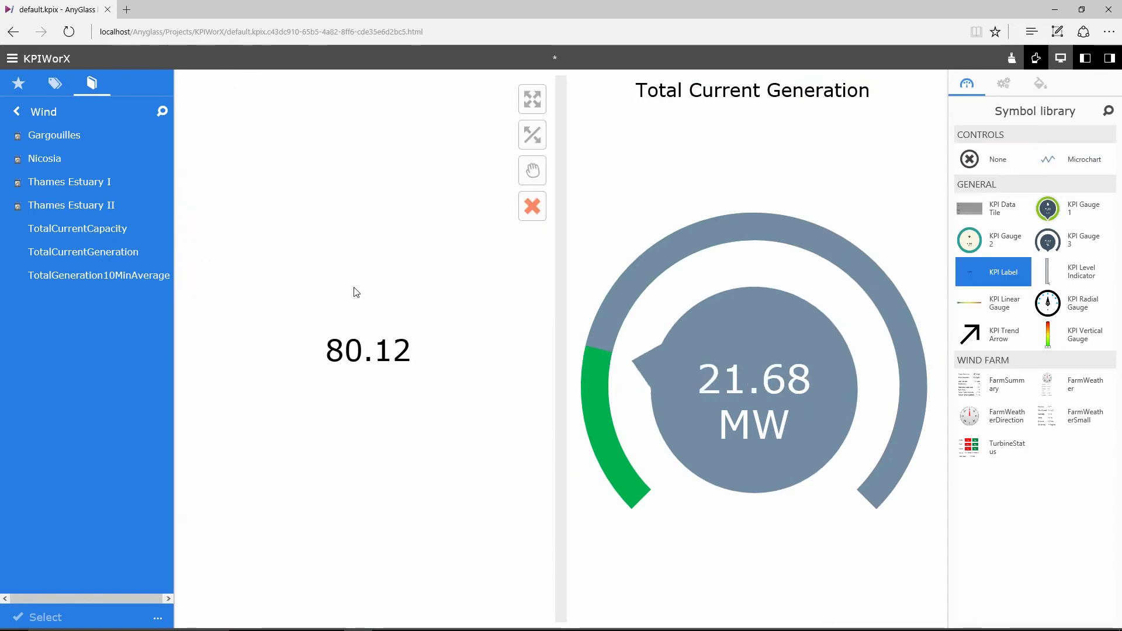
{"action": "left_click", "coordinate": [1057, 213]}
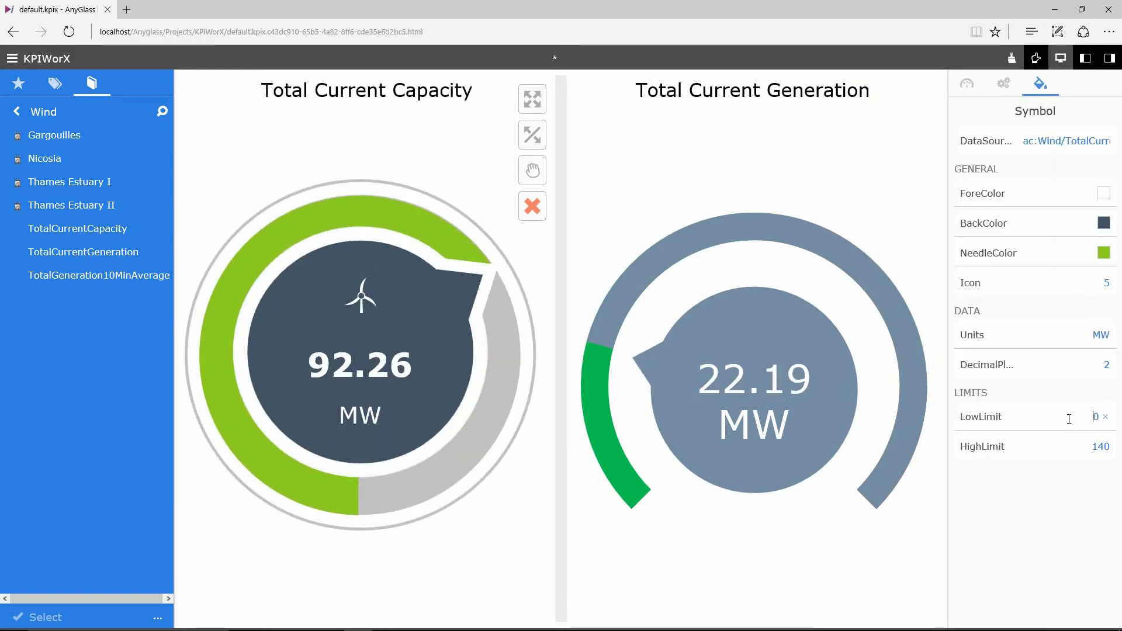
{"action": "left_click", "coordinate": [681, 183]}
{"action": "left_click", "coordinate": [1036, 59]}
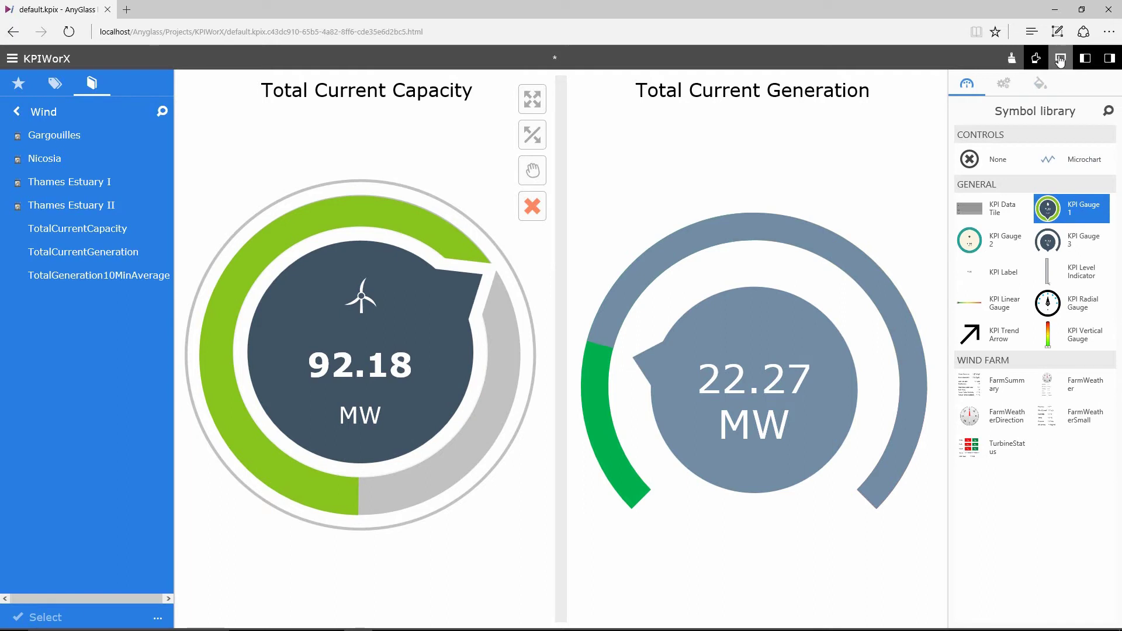
{"action": "left_click", "coordinate": [1060, 59]}
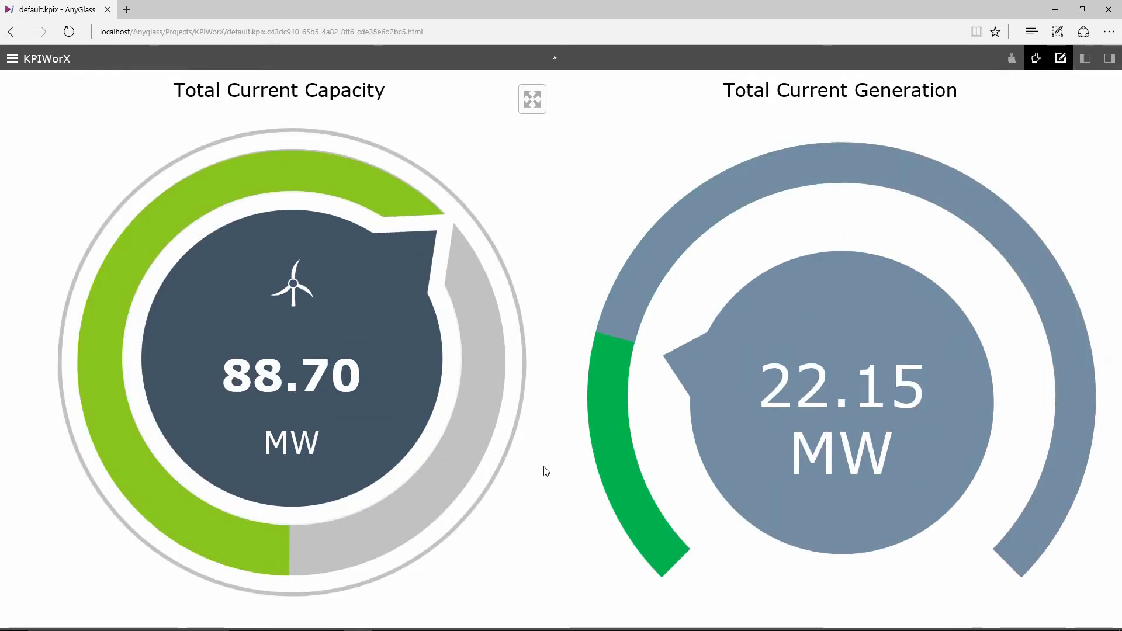
{"action": "mouse_move", "coordinate": [900, 213]}
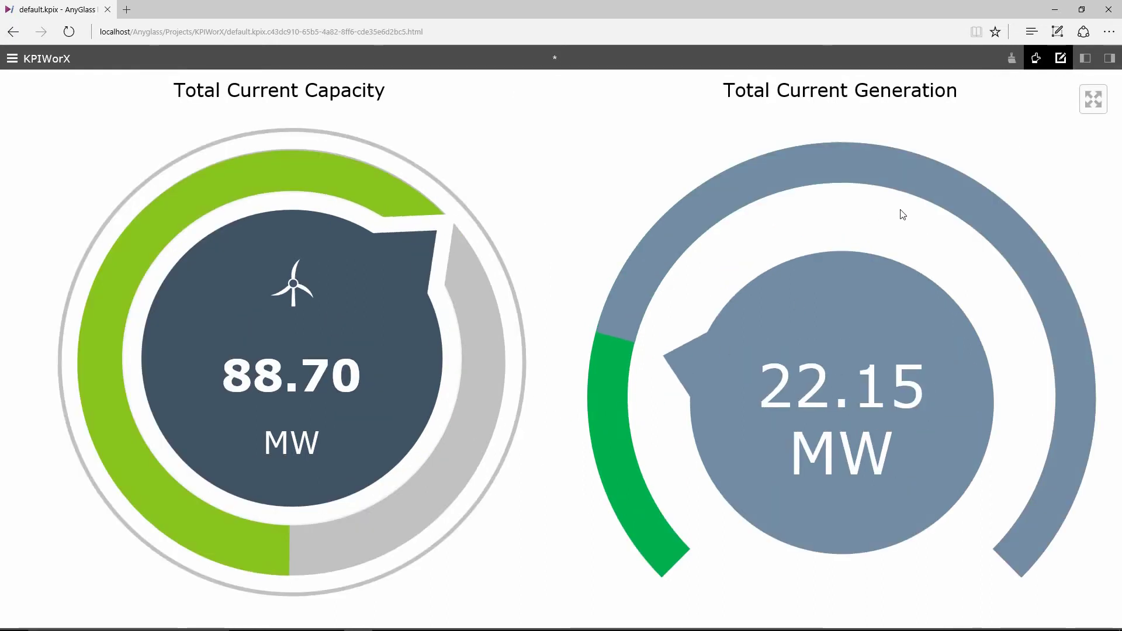
{"action": "left_click", "coordinate": [1092, 101]}
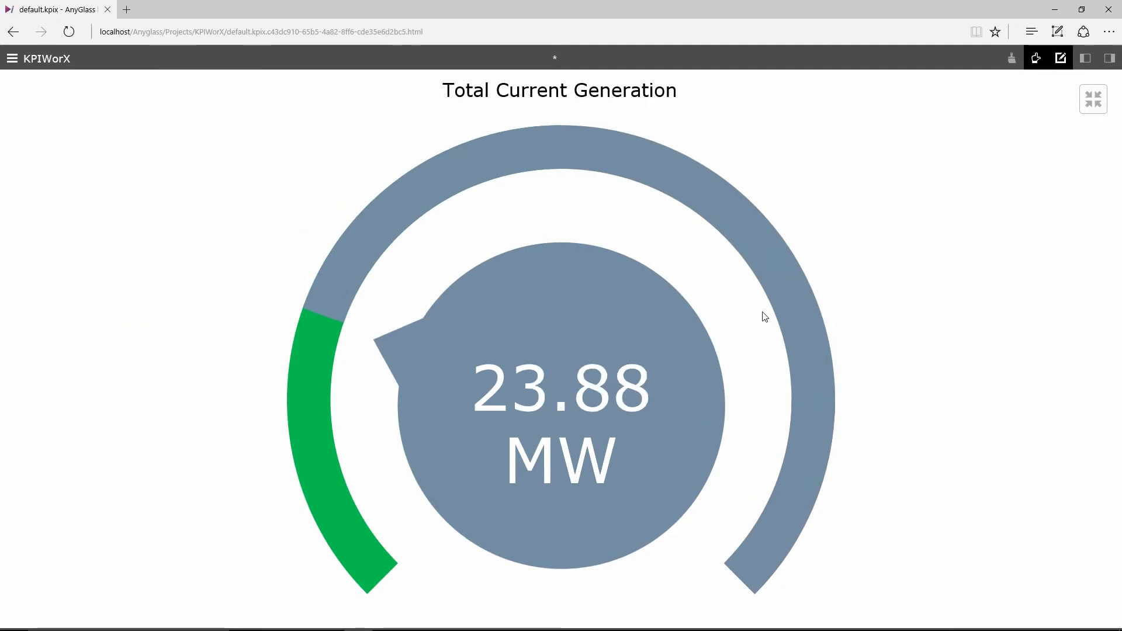
{"action": "left_click", "coordinate": [1093, 100]}
{"action": "mouse_move", "coordinate": [483, 102]}
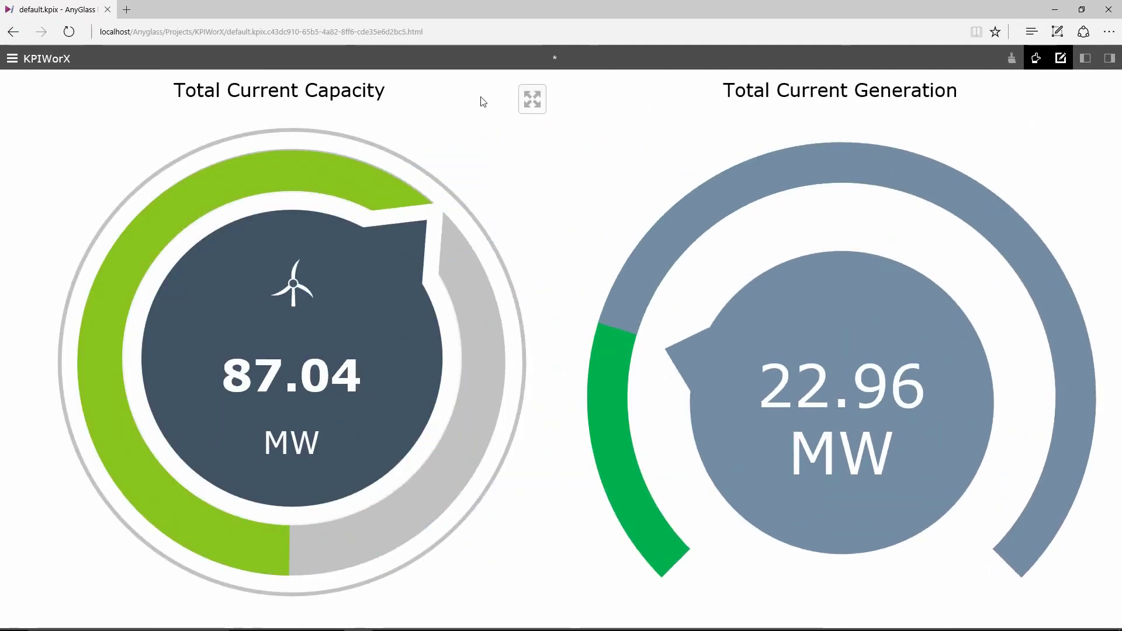
{"action": "left_click", "coordinate": [533, 98]}
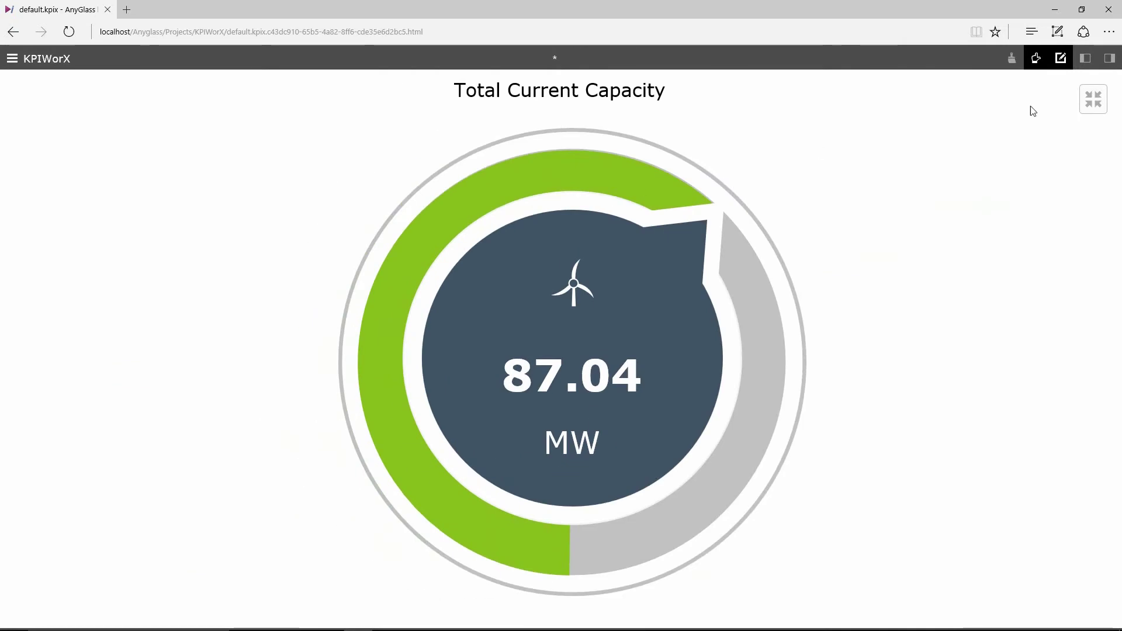
{"action": "left_click", "coordinate": [1094, 101]}
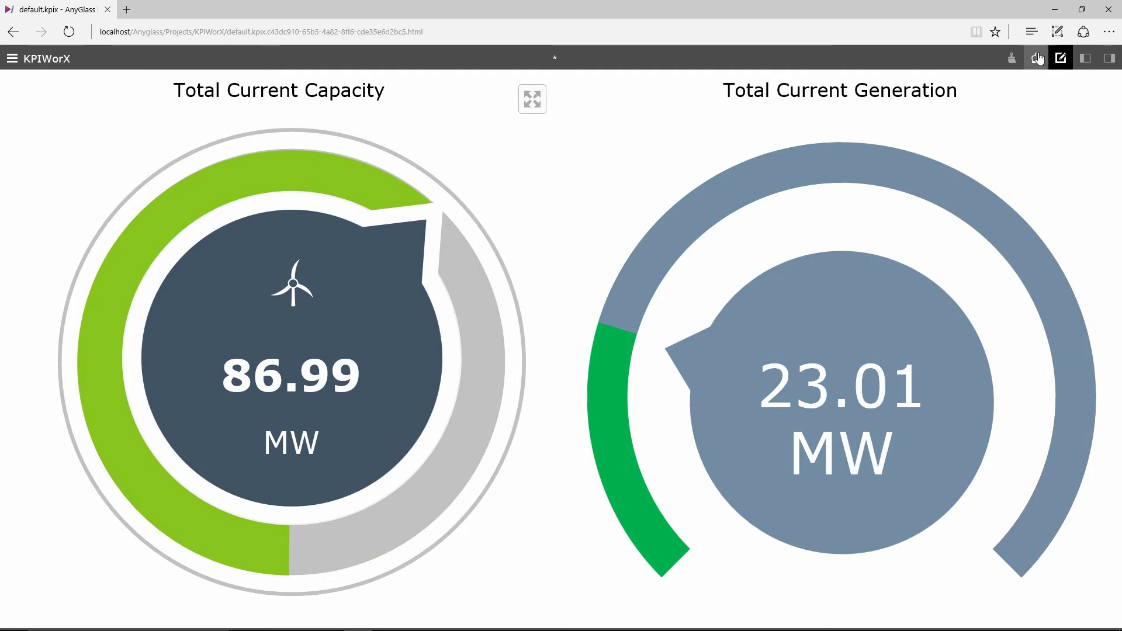
Step: Switch the dashboard to edit mode and start a Save As
{"action": "left_click", "coordinate": [1061, 58]}
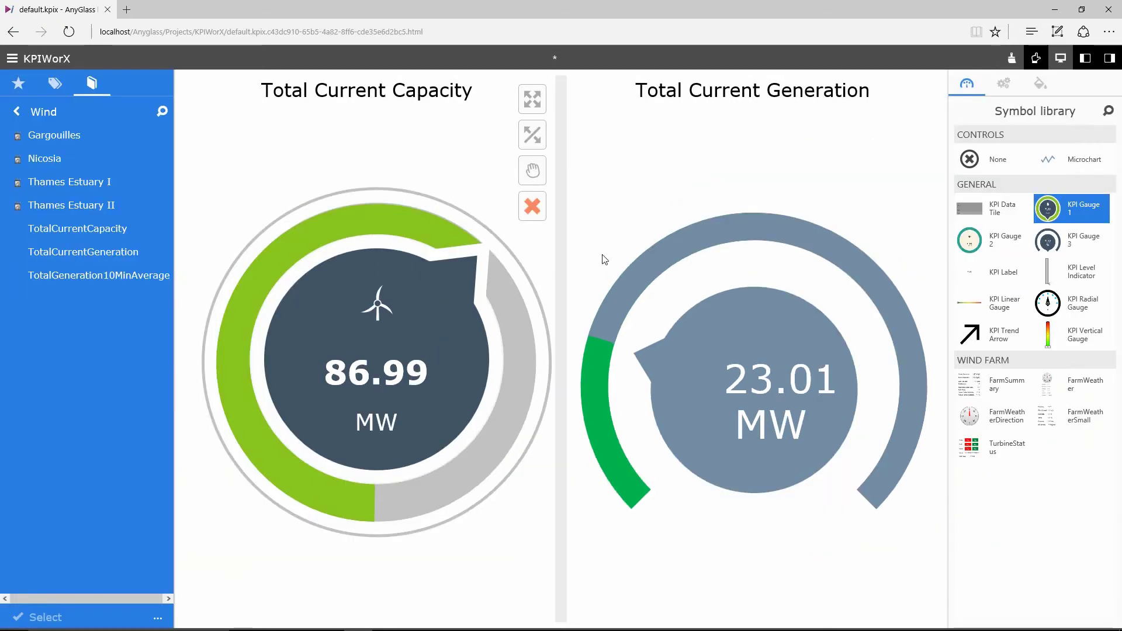
{"action": "left_click", "coordinate": [12, 58]}
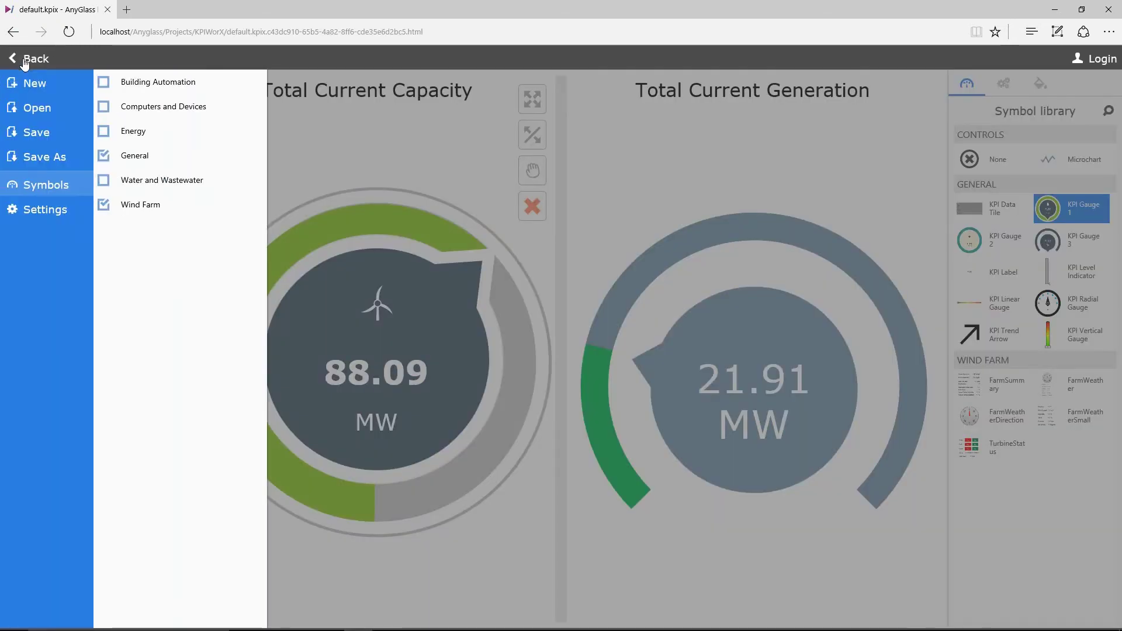
{"action": "left_click", "coordinate": [25, 131]}
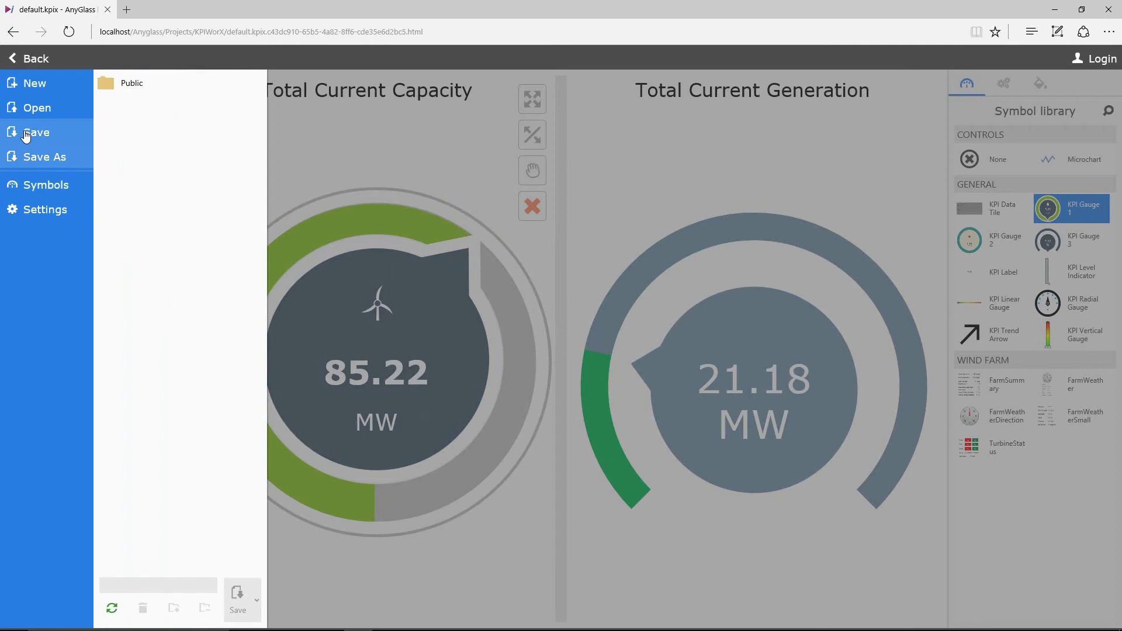
{"action": "left_click", "coordinate": [27, 157]}
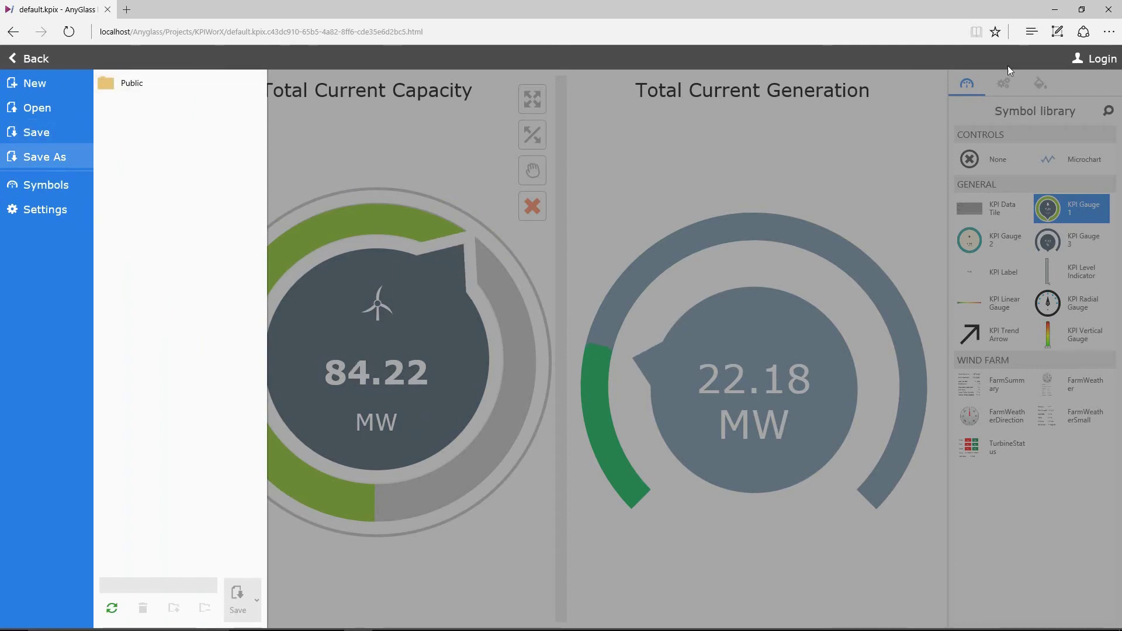
Step: Log in with the user name and password, then select the Public folder
{"action": "left_click", "coordinate": [1092, 59]}
{"action": "left_click", "coordinate": [464, 334]}
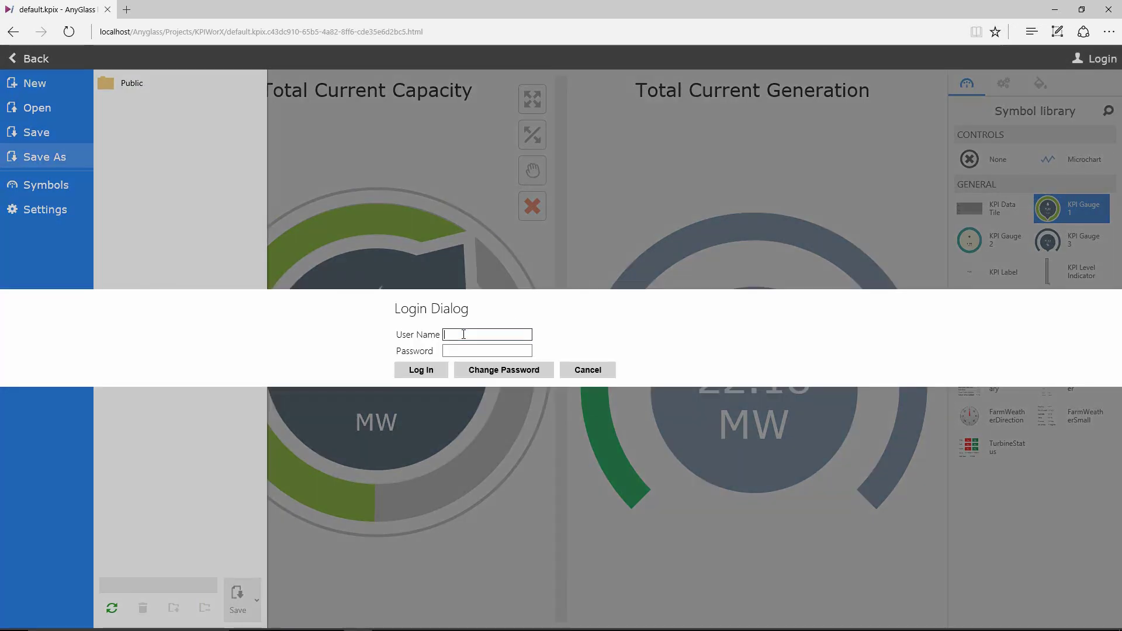
{"action": "left_click", "coordinate": [468, 345]}
{"action": "left_click", "coordinate": [468, 351]}
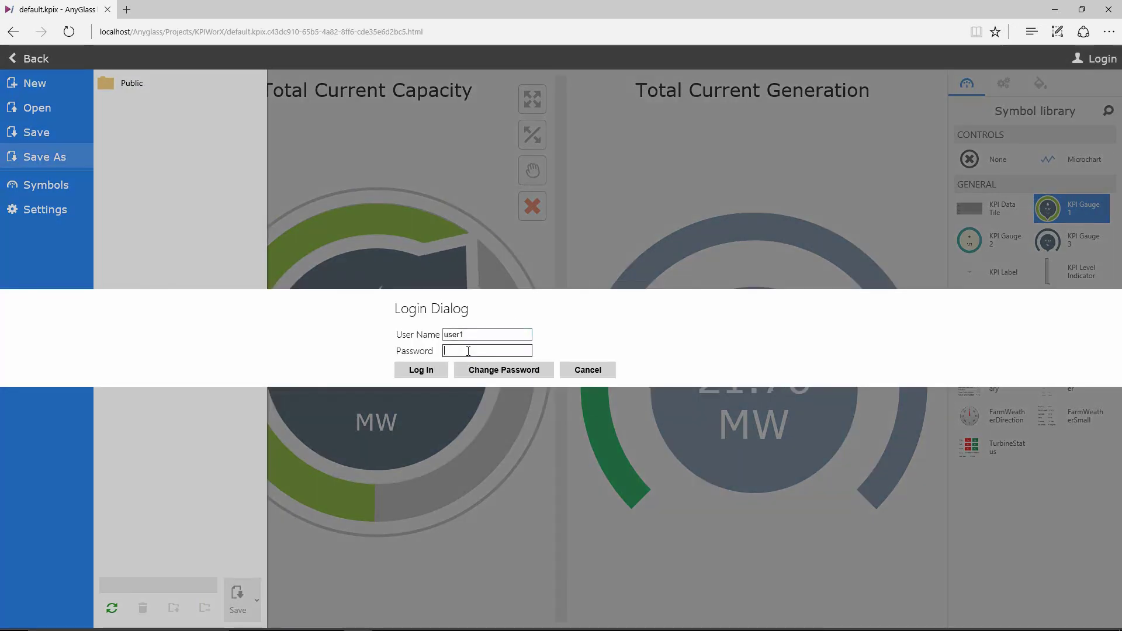
{"action": "type", "text": "user1"}
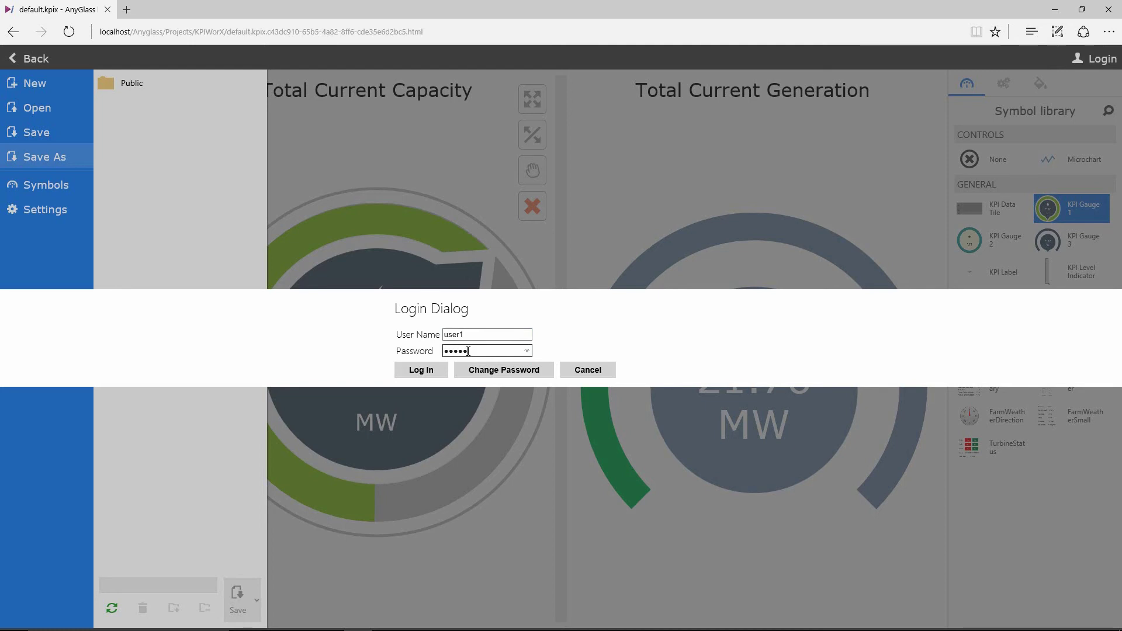
{"action": "left_click", "coordinate": [421, 370]}
{"action": "left_click", "coordinate": [119, 115]}
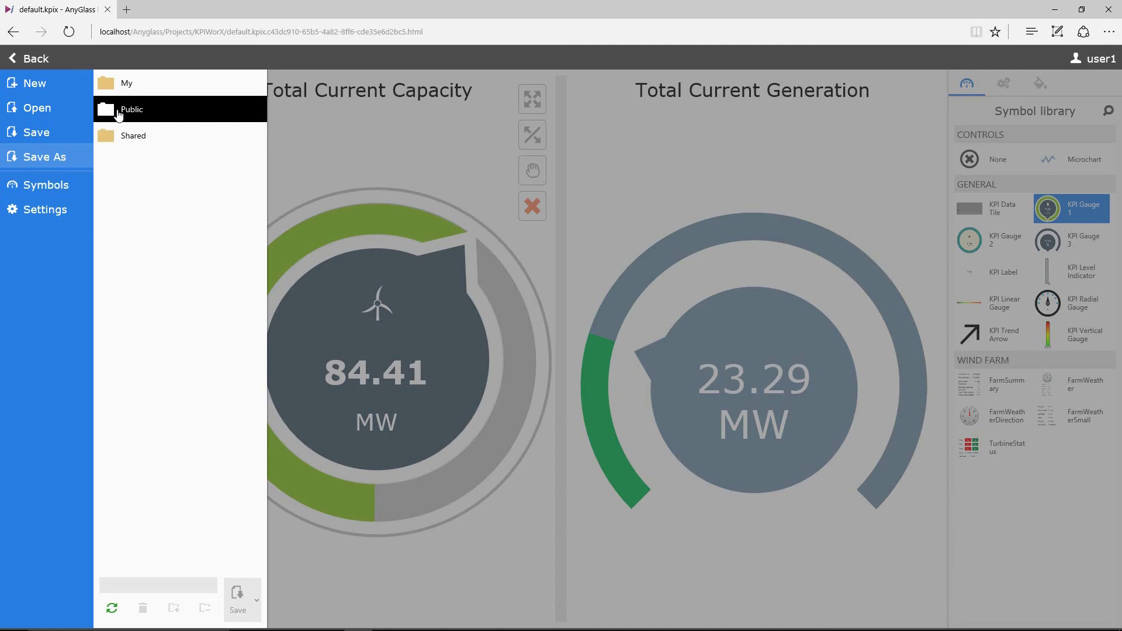
Step: Enter the Public folder and save the dashboard under the name 'Sample'
{"action": "double_click", "coordinate": [118, 115]}
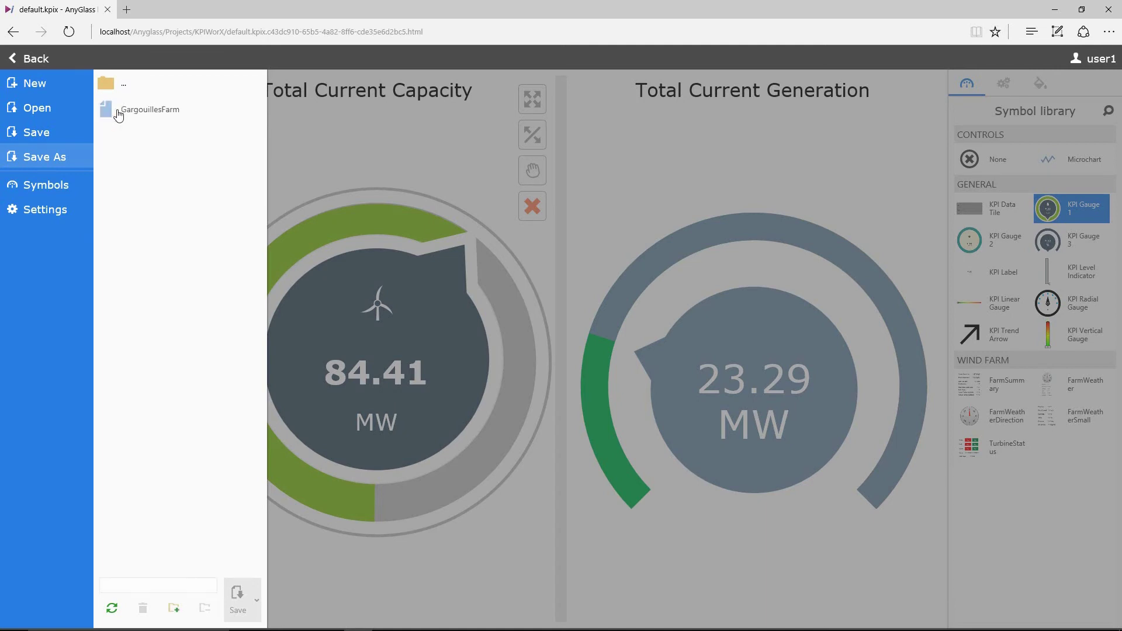
{"action": "left_click", "coordinate": [136, 585]}
{"action": "type", "text": "Sample"}
{"action": "left_click", "coordinate": [244, 595]}
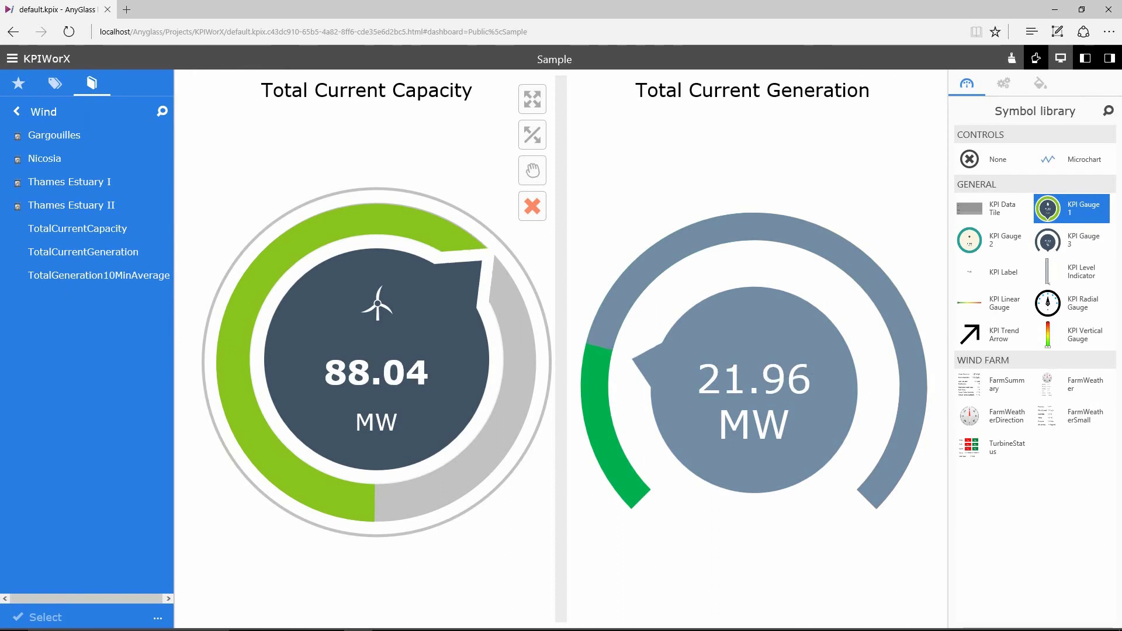
{"action": "left_click", "coordinate": [35, 59]}
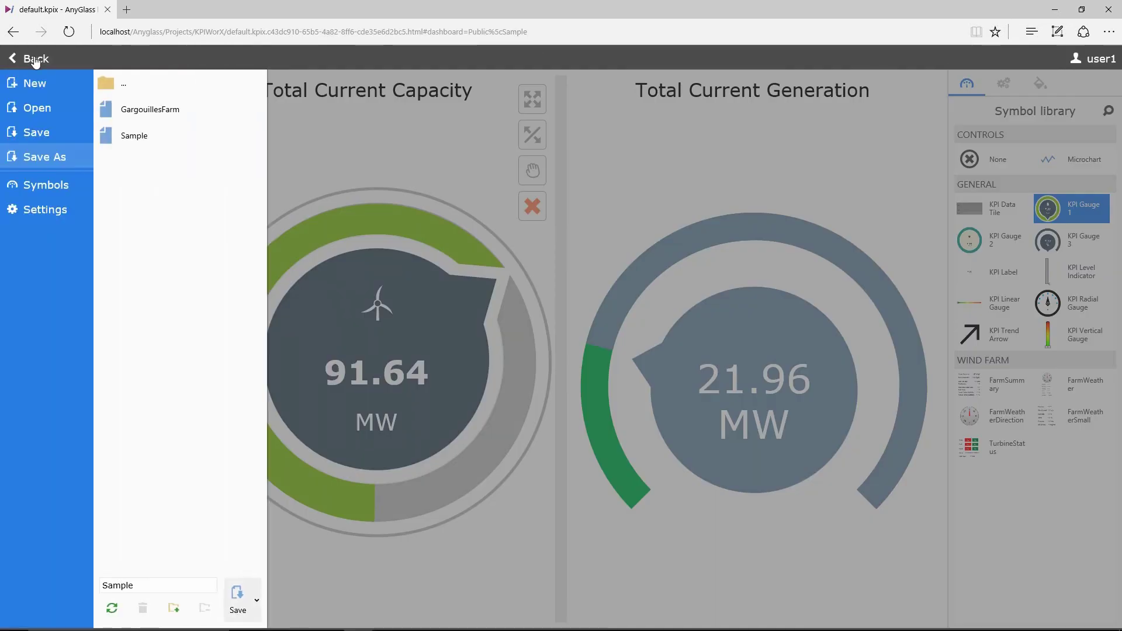
Step: Open the GargouillesFarm dashboard and switch it to runtime view
{"action": "left_click", "coordinate": [37, 109]}
{"action": "left_click", "coordinate": [150, 112]}
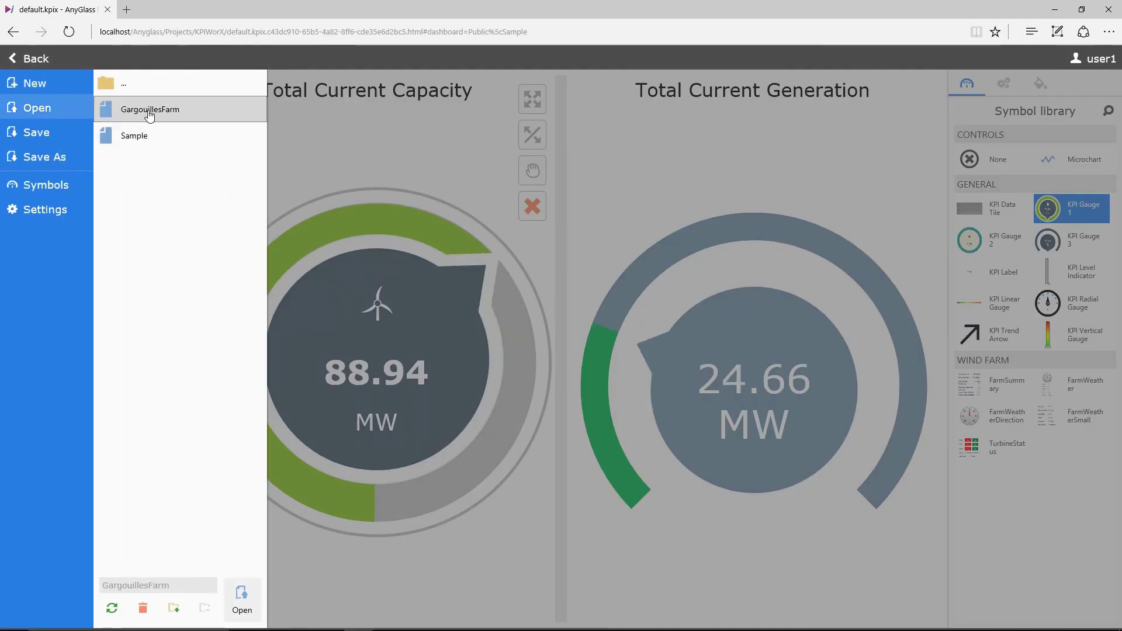
{"action": "left_click", "coordinate": [241, 599]}
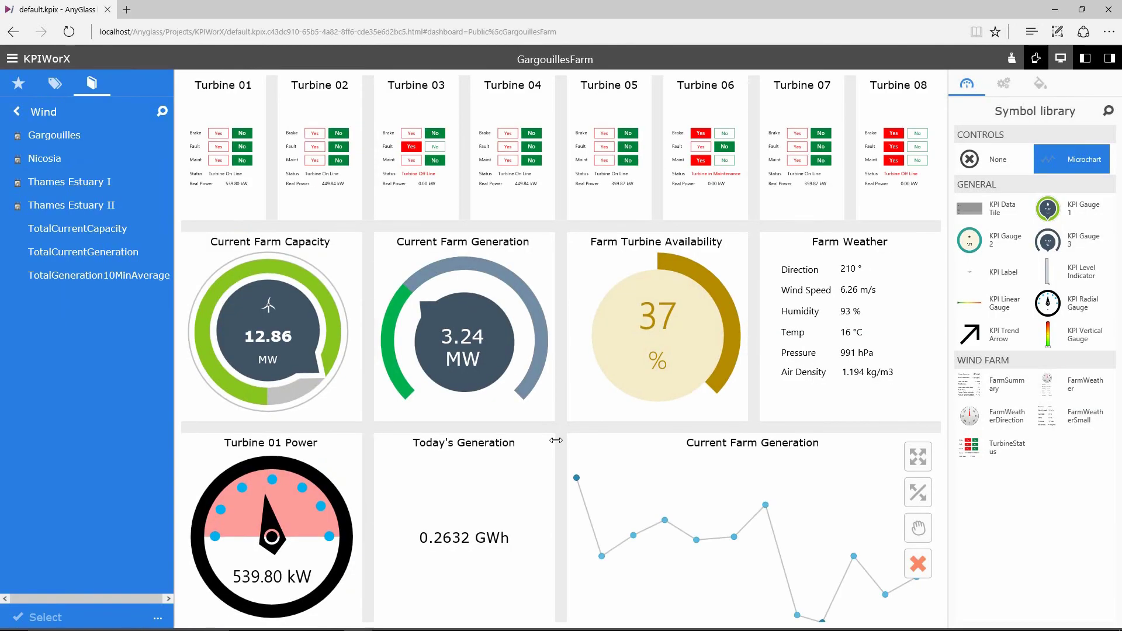
{"action": "left_click", "coordinate": [1061, 57]}
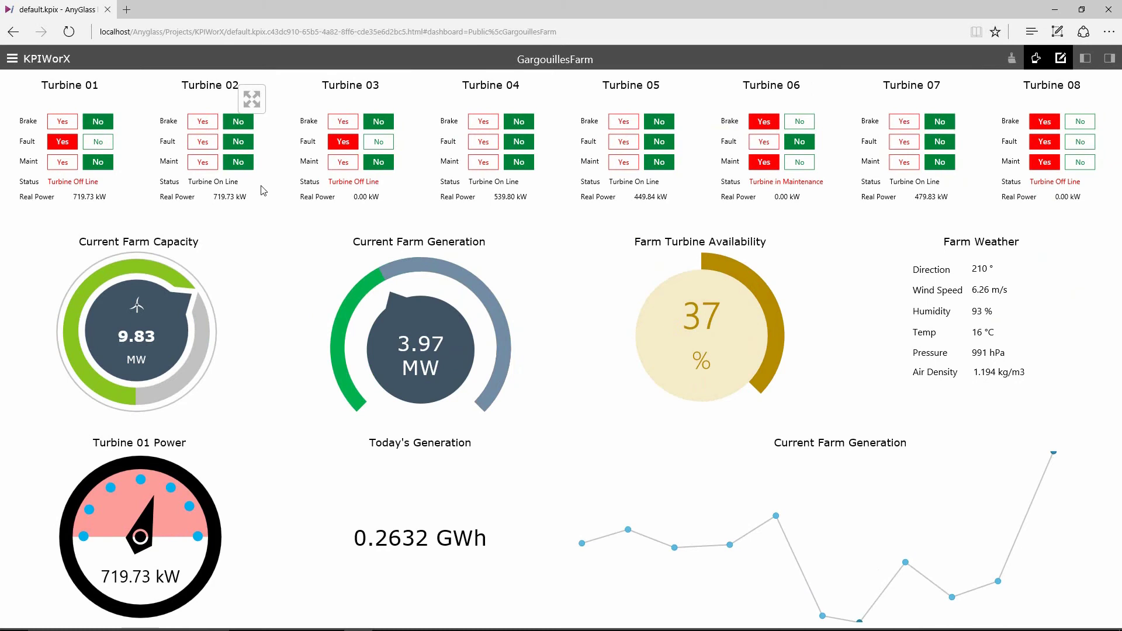
Step: Expand and collapse the Turbine 02 tile and the Farm Turbine Availability gauge
{"action": "left_click", "coordinate": [246, 104]}
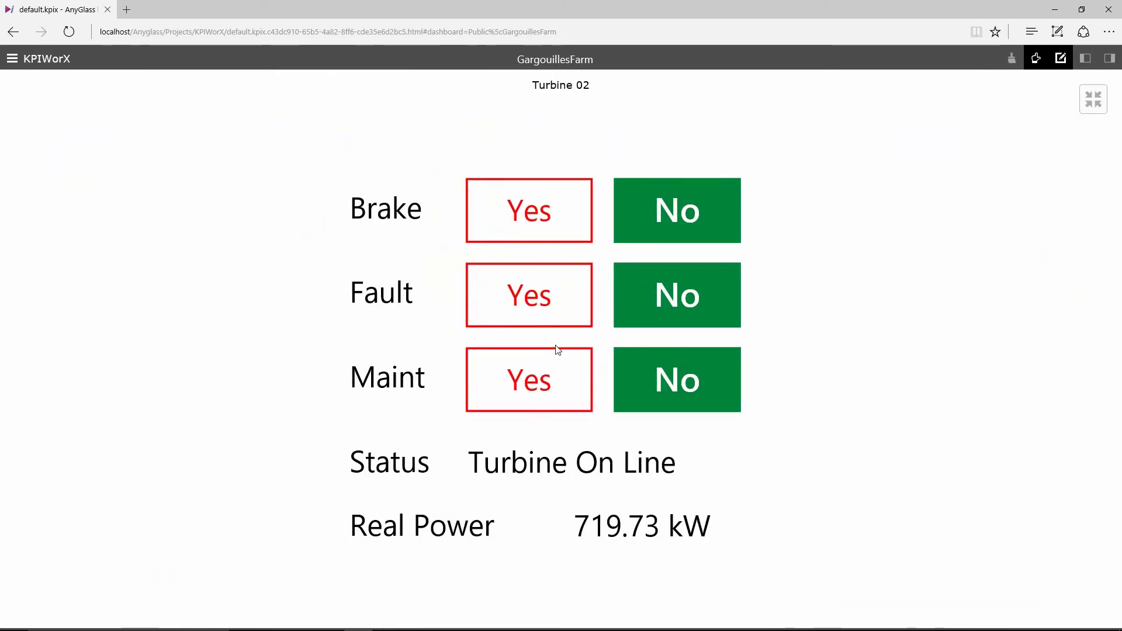
{"action": "left_click", "coordinate": [1094, 105]}
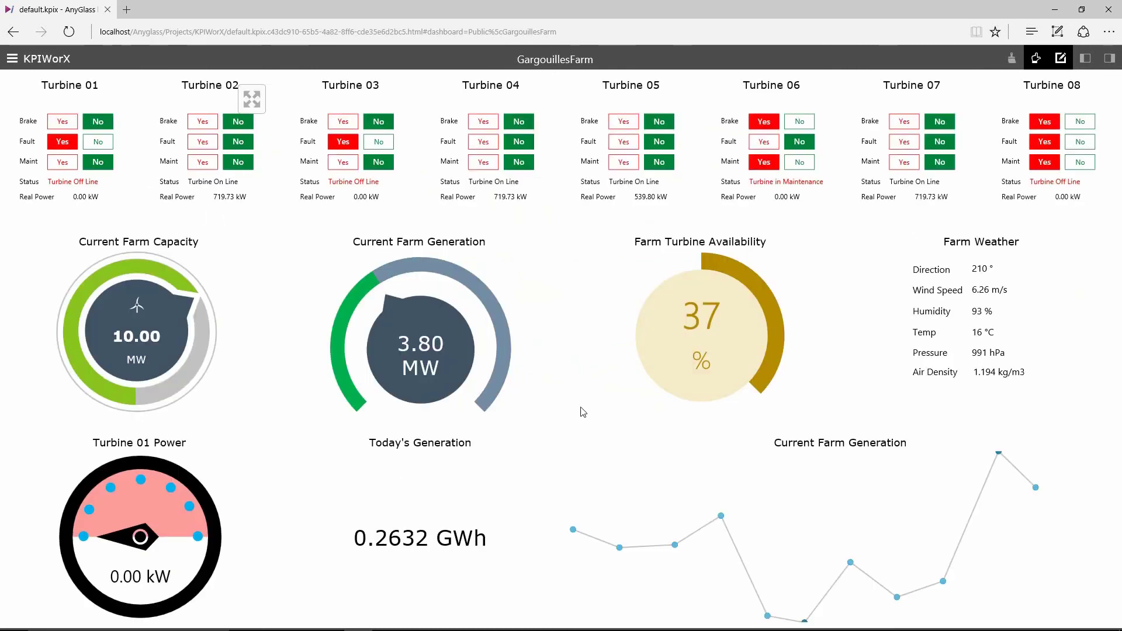
{"action": "left_click", "coordinate": [809, 257]}
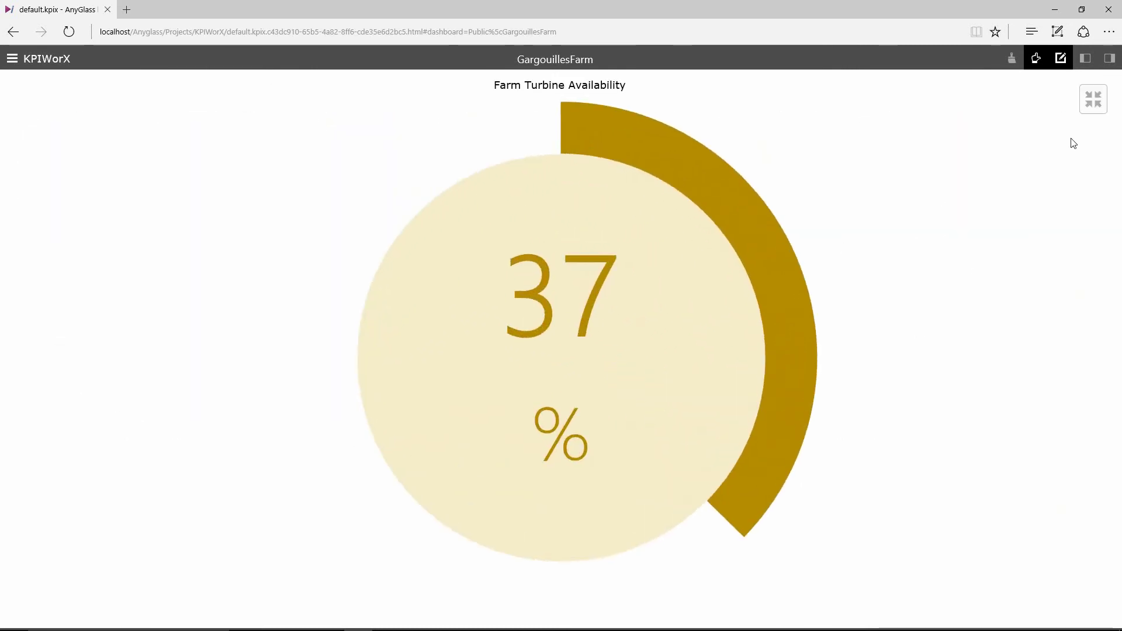
{"action": "left_click", "coordinate": [1092, 99]}
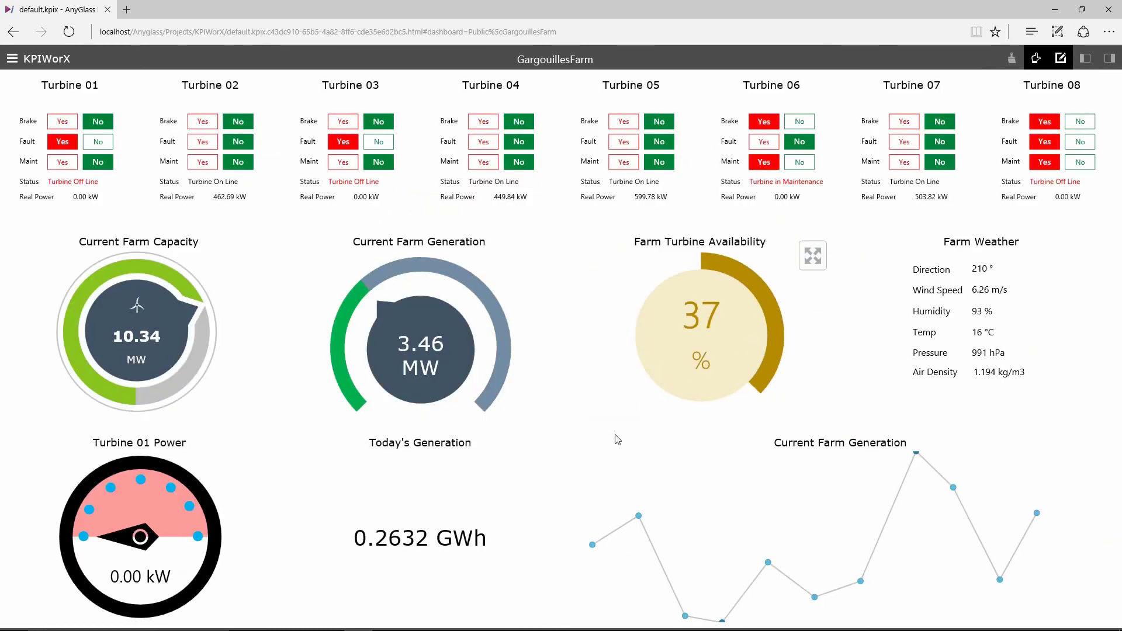
{"action": "left_click", "coordinate": [33, 60]}
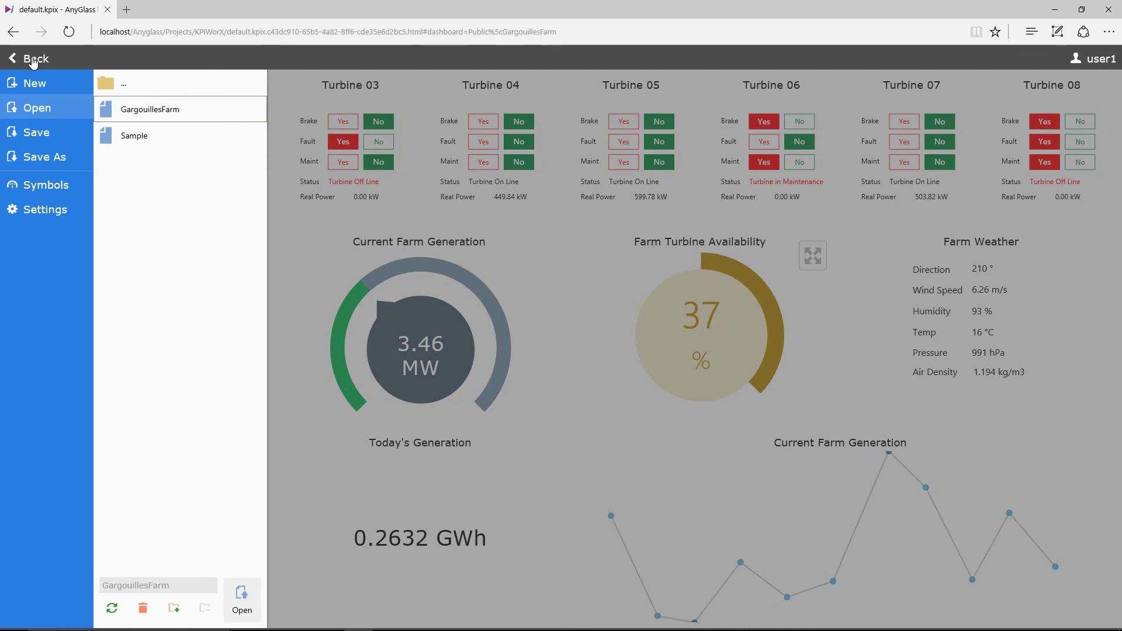
Step: Open FarmOverview from the Shared Corporate folder and expand its TEI Farm Summary panel
{"action": "left_click", "coordinate": [116, 83]}
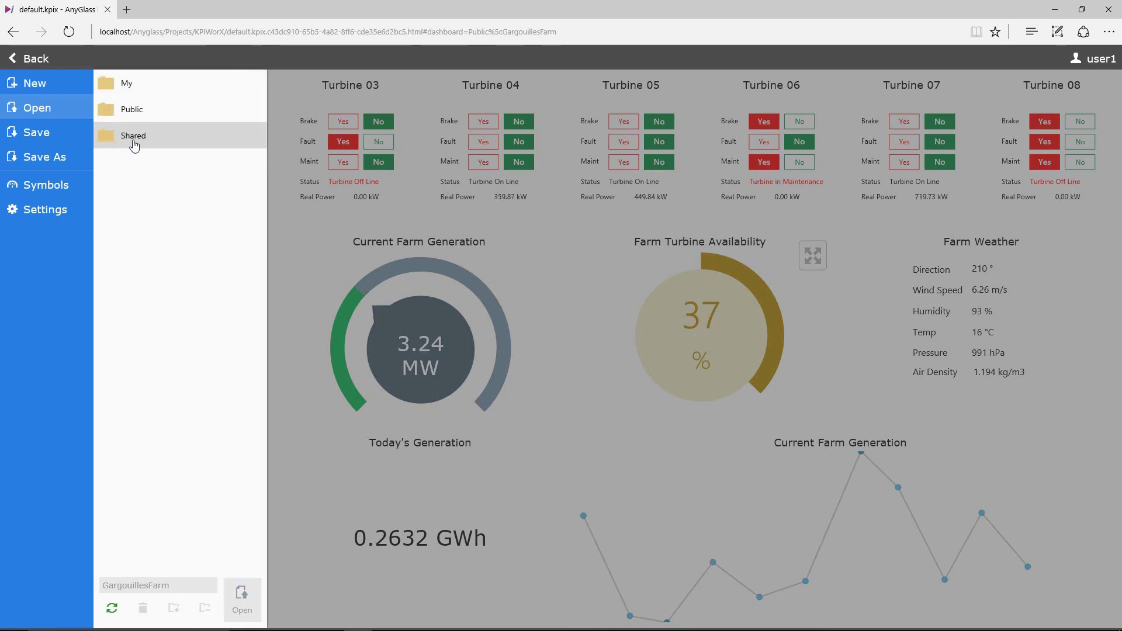
{"action": "left_click", "coordinate": [134, 140]}
{"action": "left_click", "coordinate": [139, 111]}
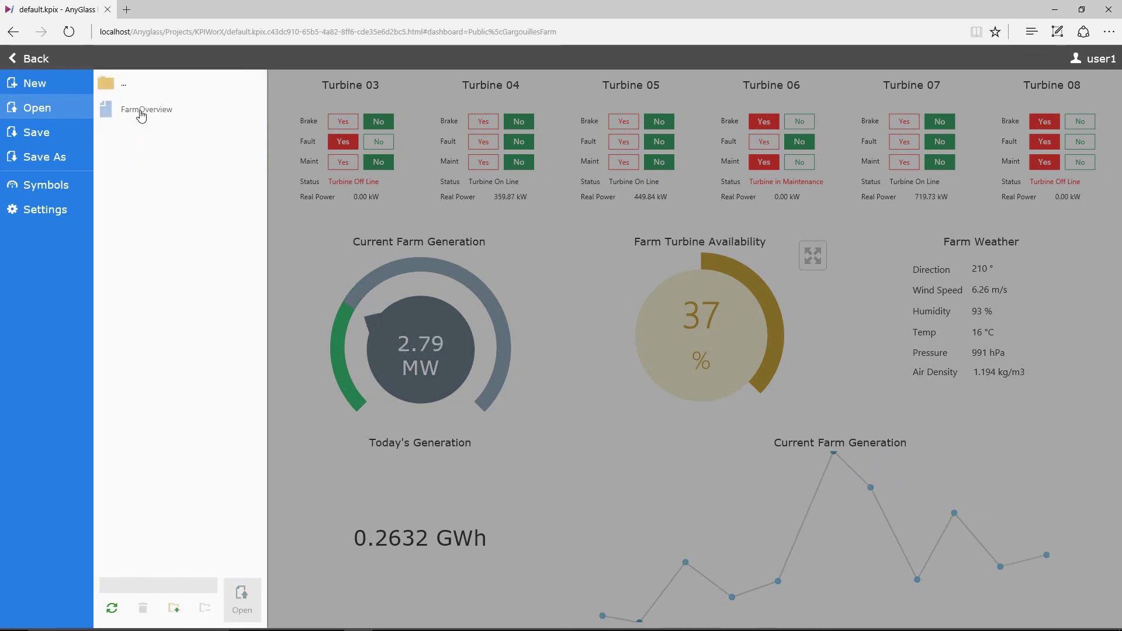
{"action": "left_click", "coordinate": [140, 114]}
{"action": "left_click", "coordinate": [244, 613]}
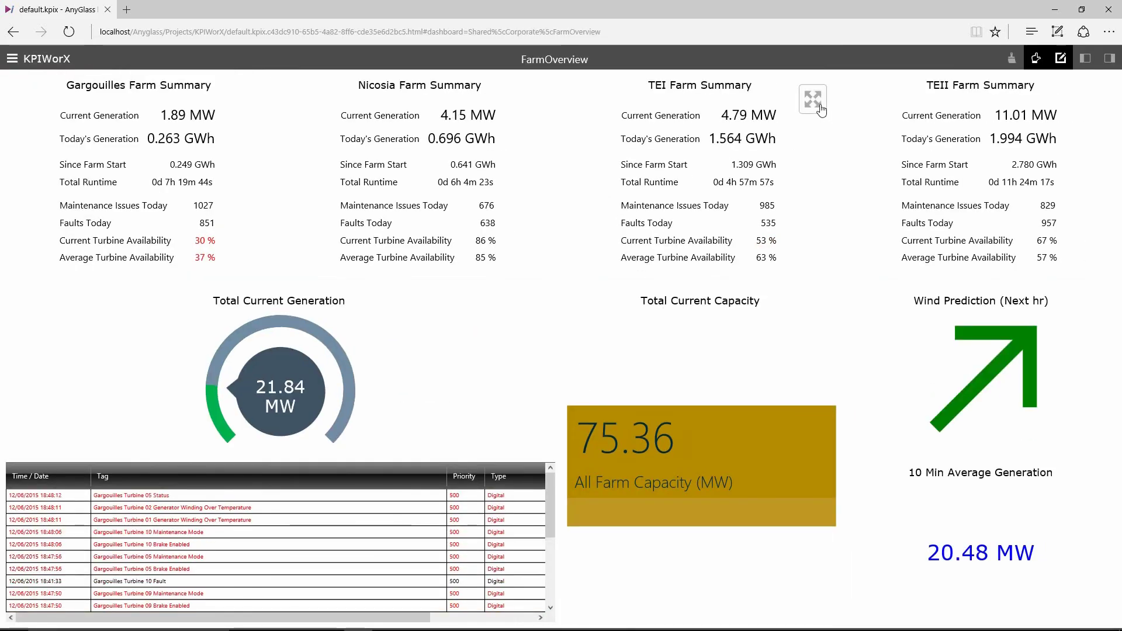
{"action": "left_click", "coordinate": [821, 108]}
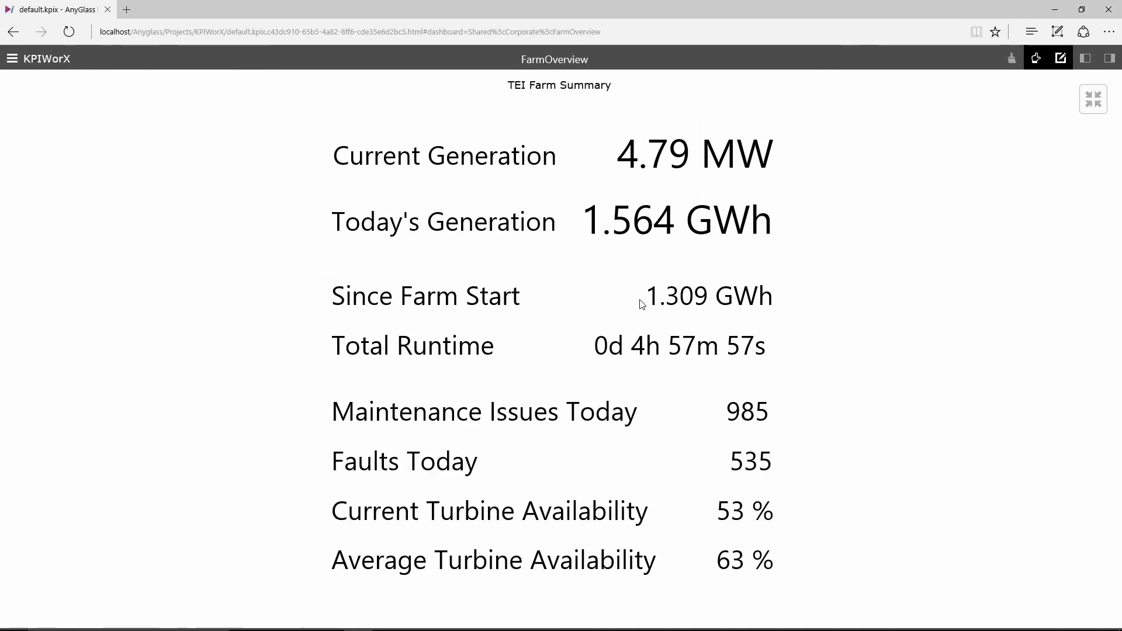